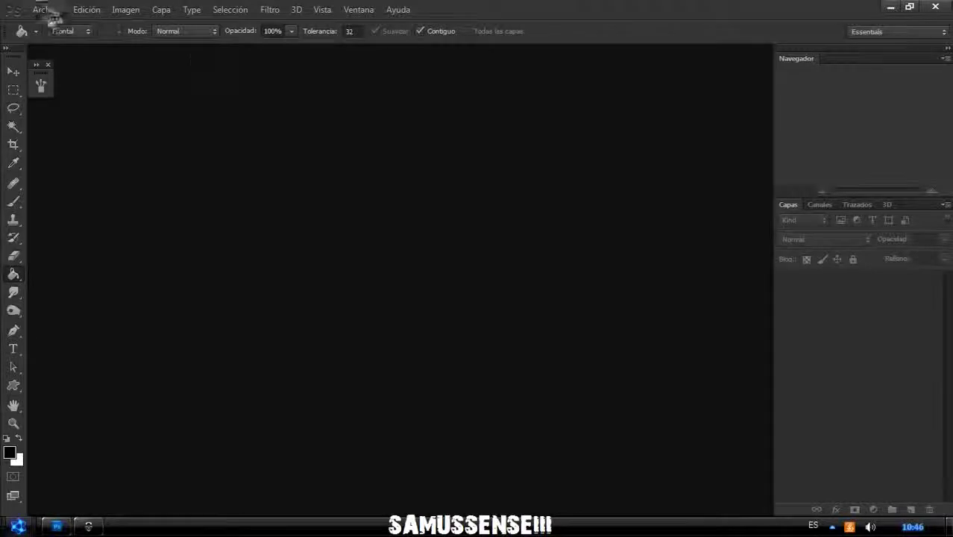
Start a new 1366 × 768 px, 72 ppi RGB document with a transparent background
left_click(46, 10)
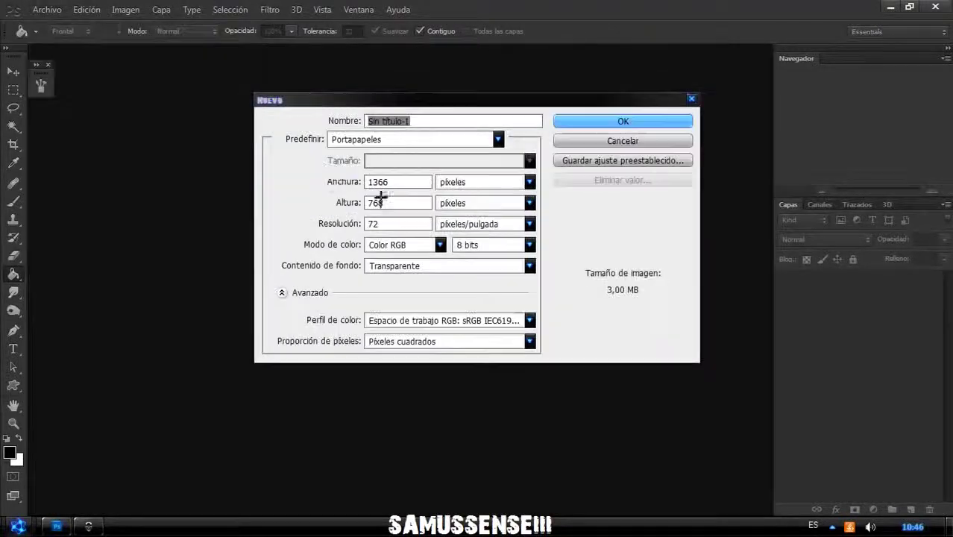
Create the transparent document and drag the waterfall image into it
left_click(581, 126)
key("v")
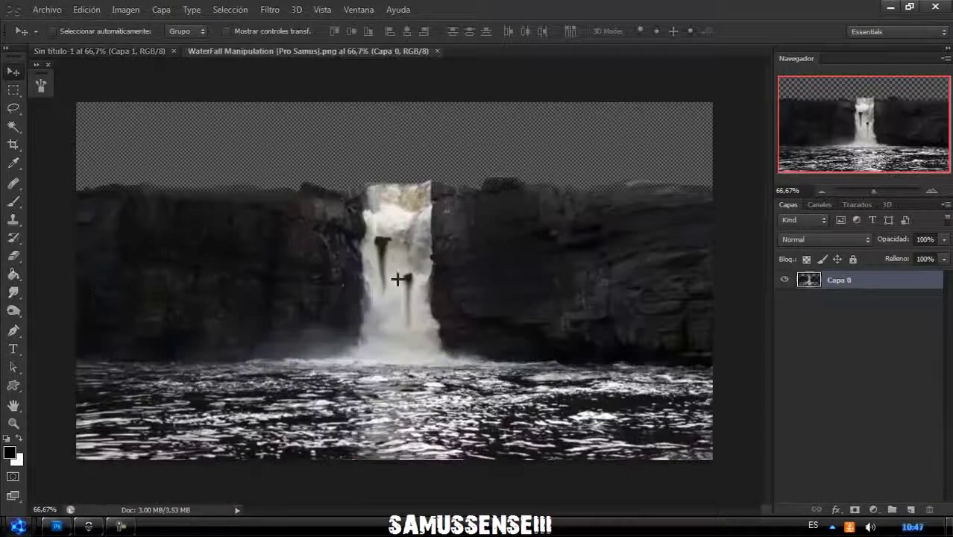
left_click_drag(293, 302, 447, 291)
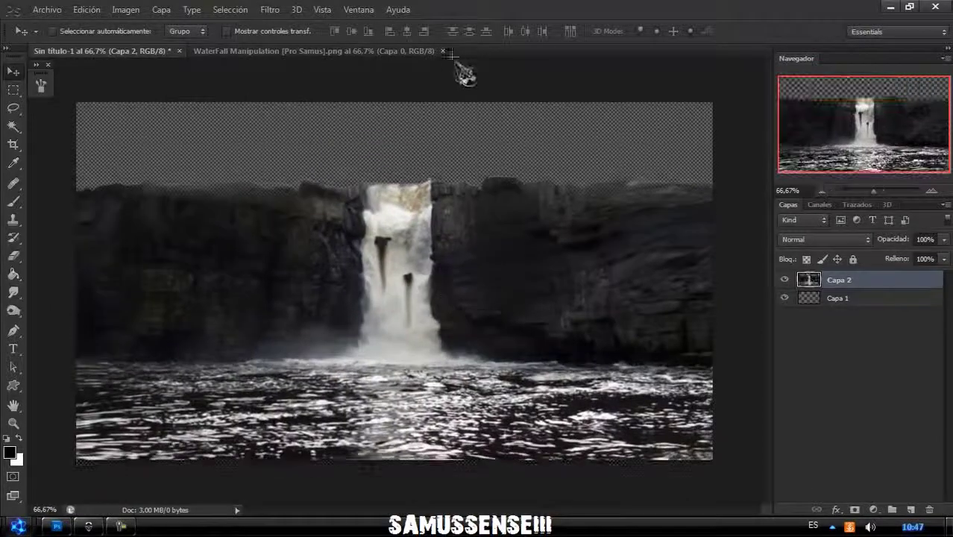
Copy the sky from the cloudy road photo into the composite, below the waterfall layer
left_click(442, 51)
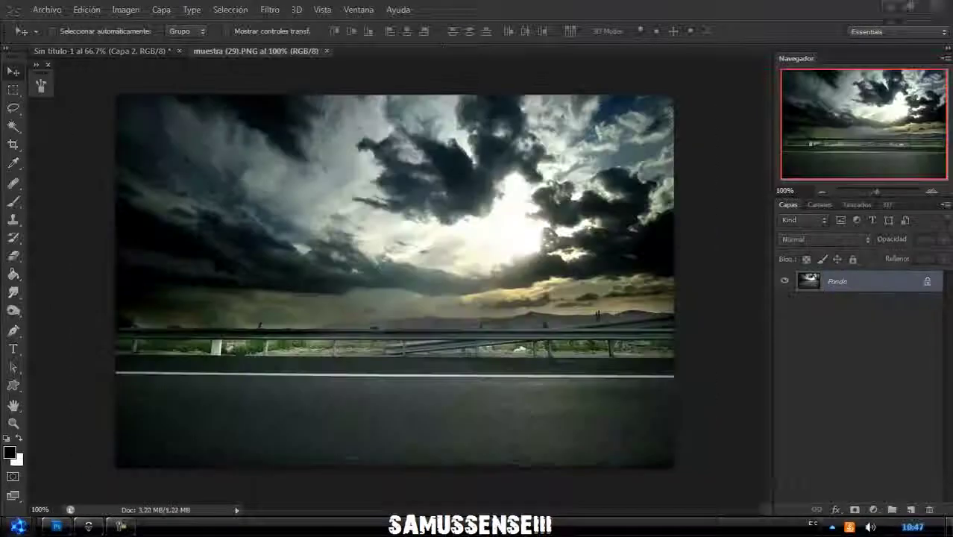
left_click(13, 90)
left_click_drag(116, 95, 675, 308)
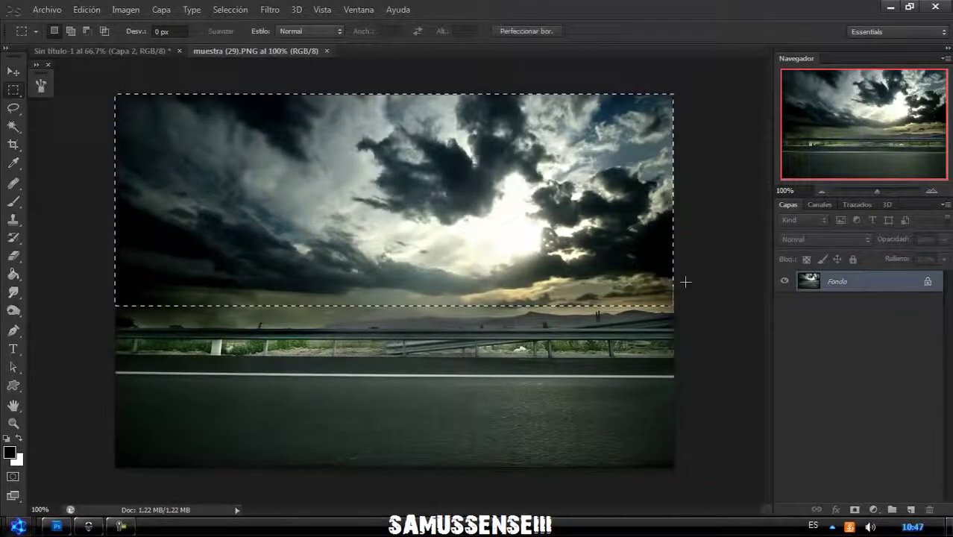
key("ctrl+j")
left_click_drag(836, 349, 929, 509)
left_click(13, 71)
mouse_move(373, 224)
left_mouse_down()
mouse_move(409, 214)
mouse_move(310, 204)
left_mouse_up()
key("ctrl+bracketleft")
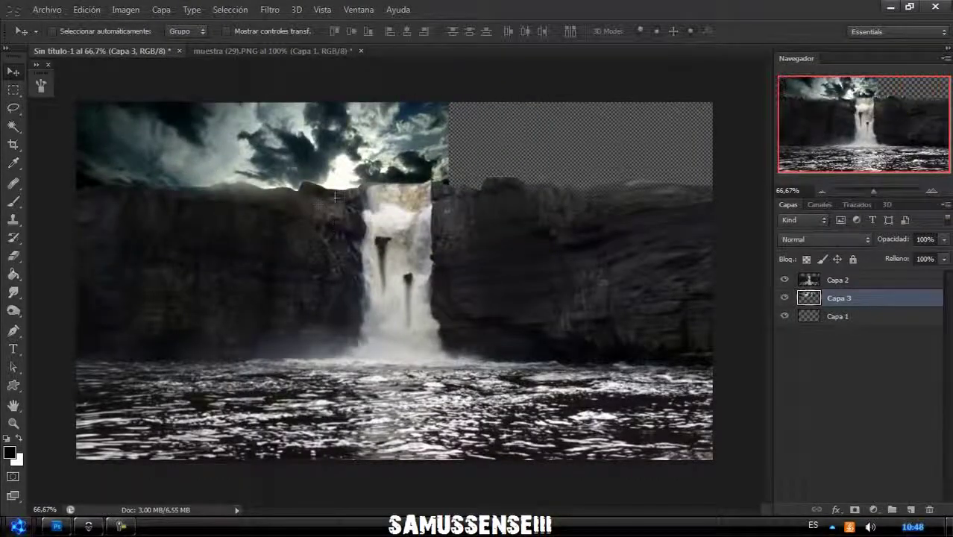
Stretch the sky layer across the canvas top and out to the right edge
key("ctrl+t")
left_click_drag(447, 167, 713, 166)
left_click_drag(393, 102, 394, 73)
left_click_drag(521, 161, 409, 139)
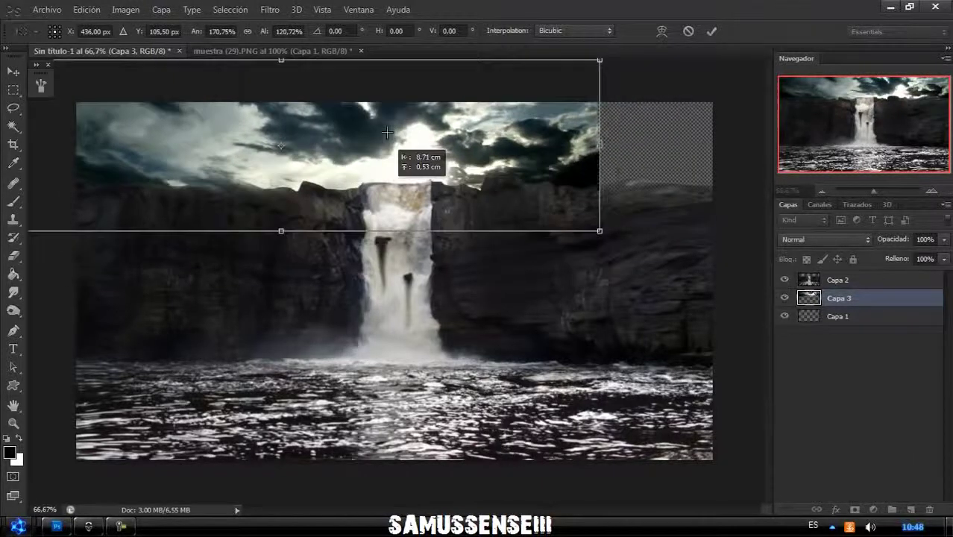
key("Return")
Stretch a patch of sky over the empty right corner
right_click(13, 89)
left_click(96, 85)
left_click_drag(664, 292, 461, 102)
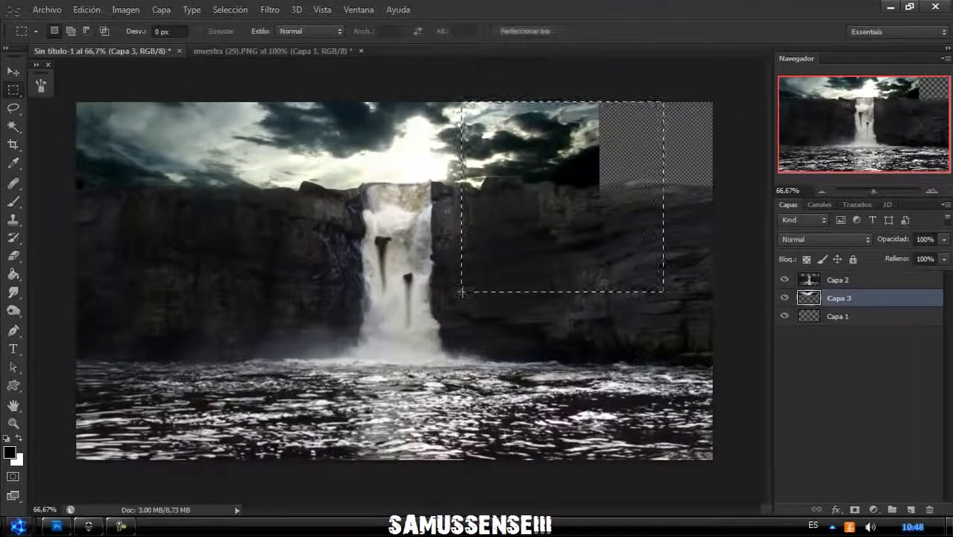
key("ctrl+t")
left_click_drag(664, 196, 760, 197)
key("Return")
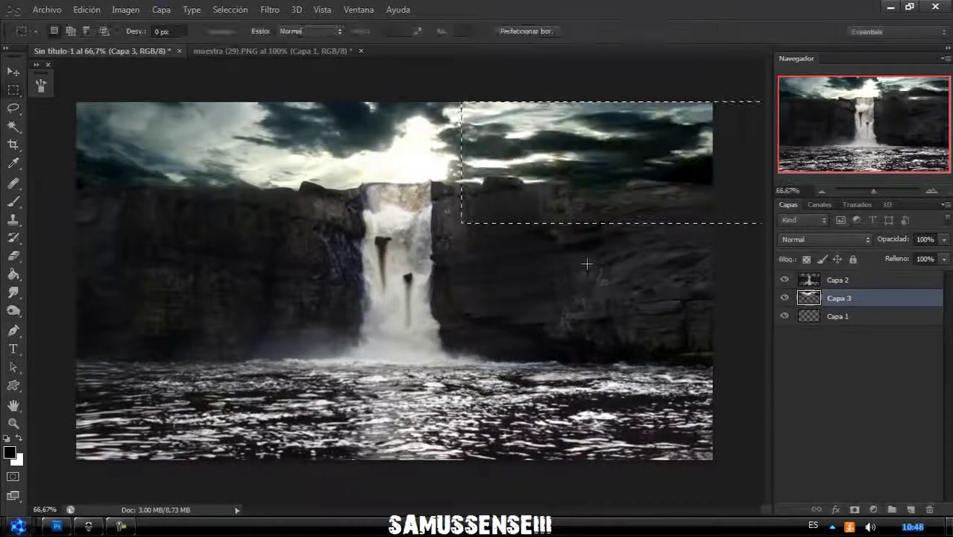
key("ctrl+d")
Open the Extract filter on statues.jpg and zoom in on the statues' heads
left_click(272, 50)
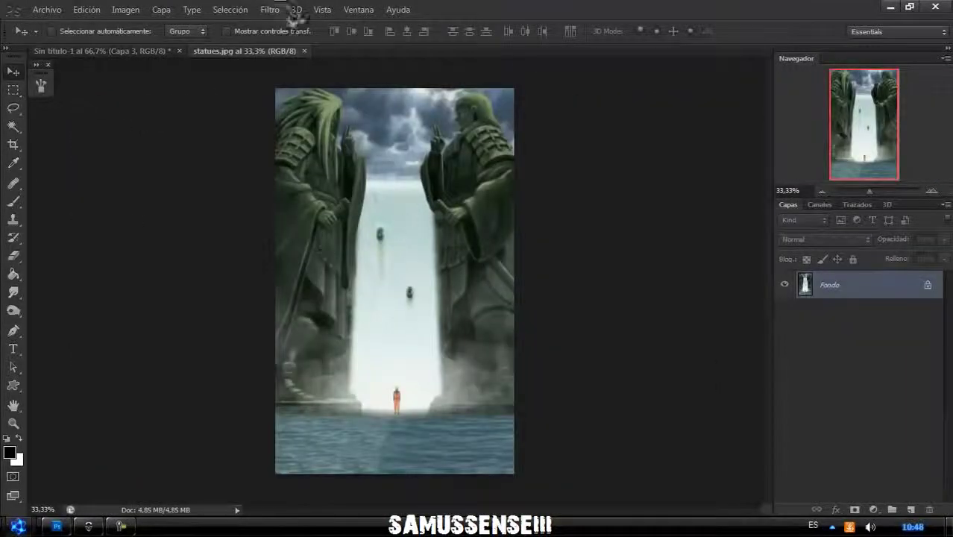
left_click(270, 9)
left_click(306, 71)
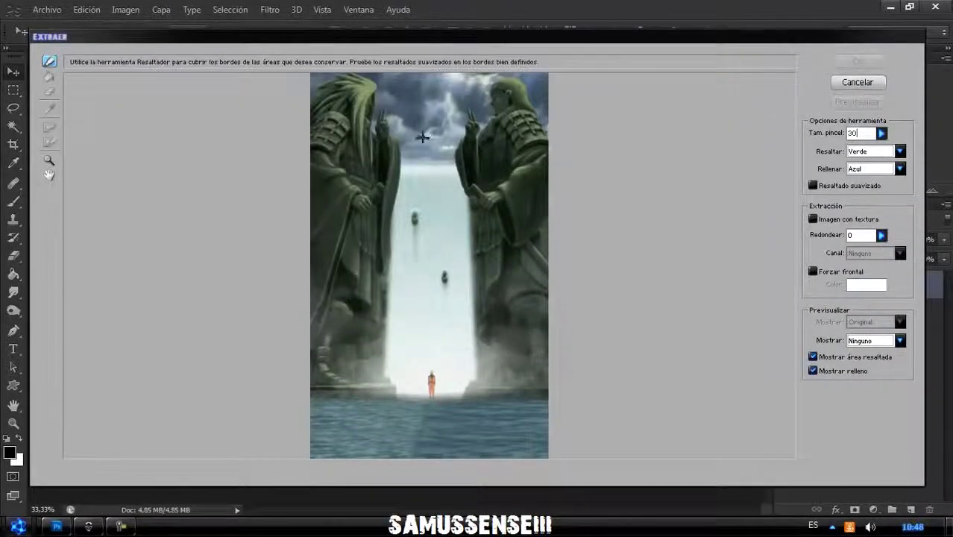
left_click(49, 160)
left_click(301, 112)
key("b")
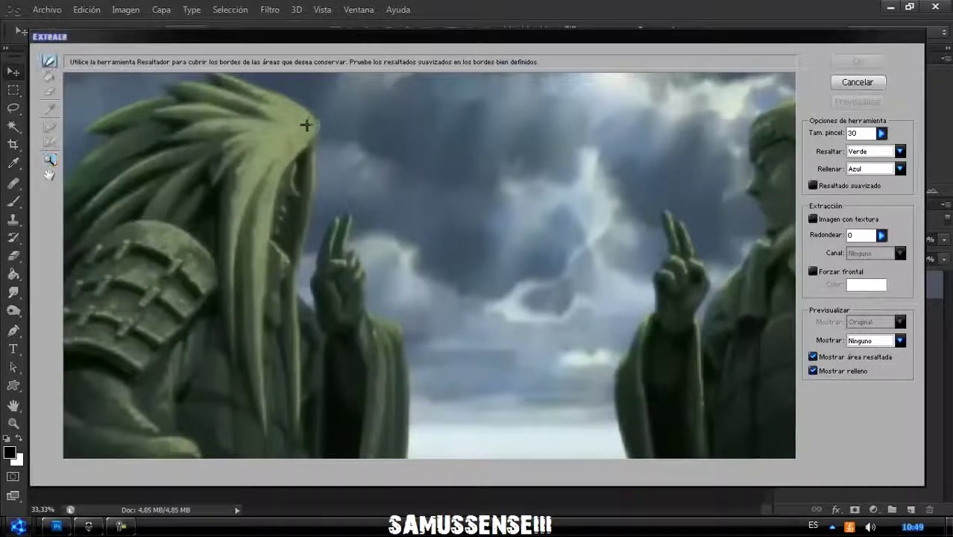
Highlight the left statue's outline from hair and face down to its base and foot
left_click_drag(313, 123, 267, 88)
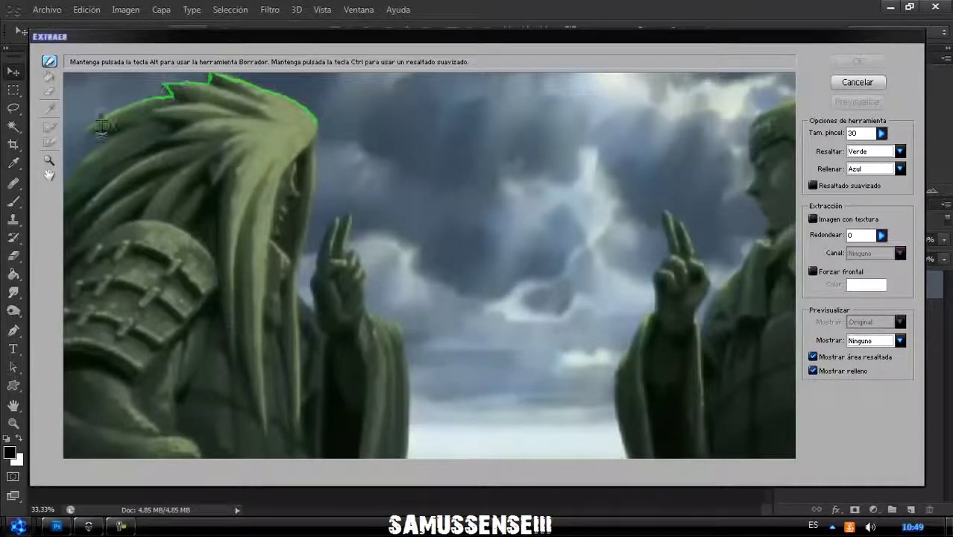
left_click_drag(314, 136, 298, 233)
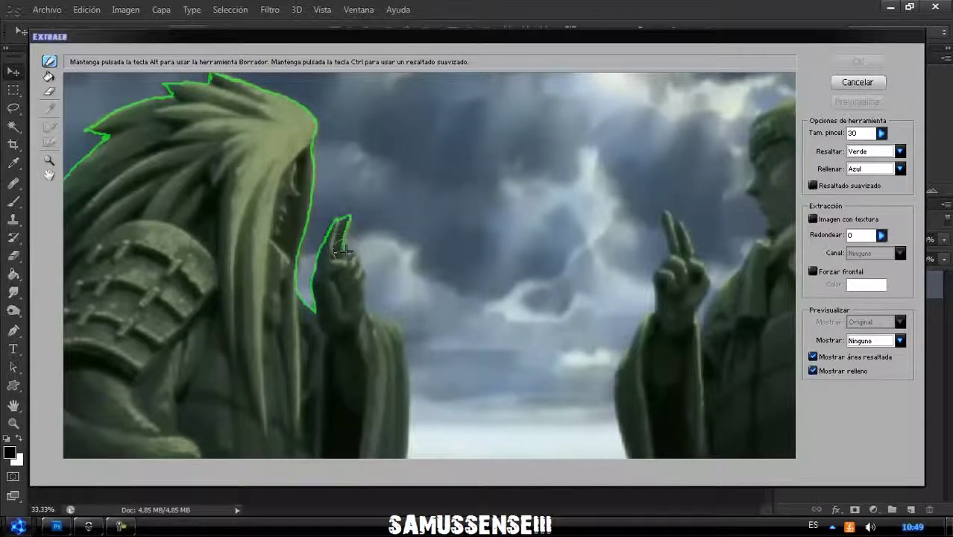
scroll(399, 161, "down", 3)
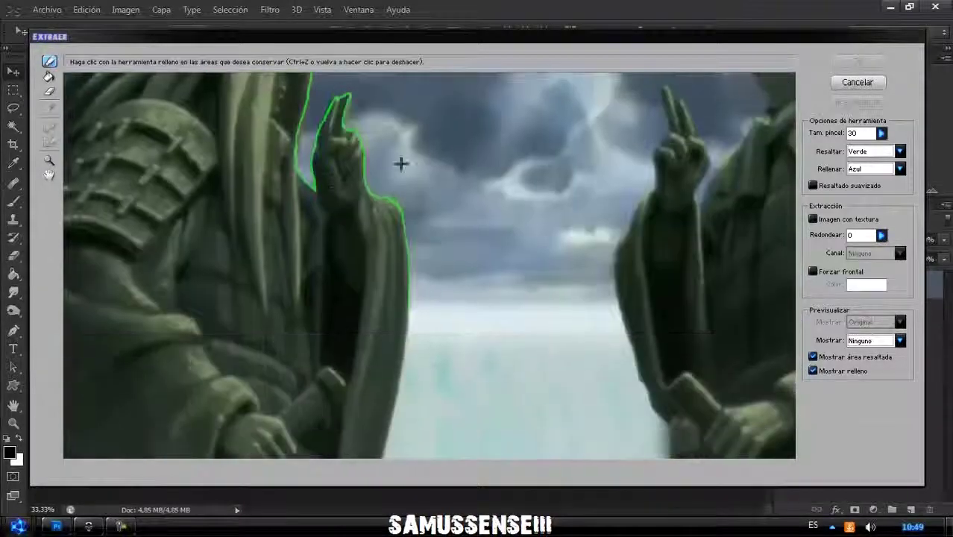
scroll(406, 157, "down", 5)
scroll(410, 162, "down", 3)
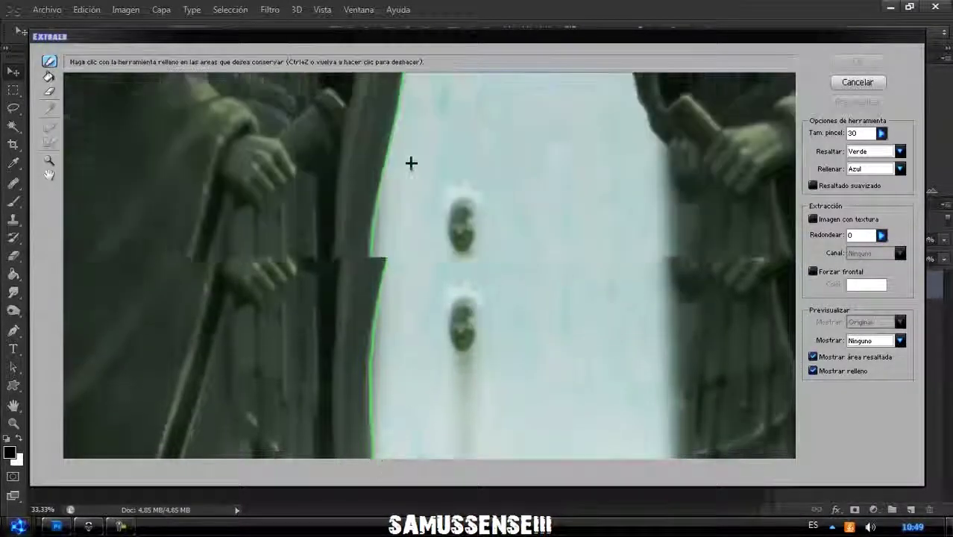
scroll(411, 190, "down", 3)
left_click_drag(374, 102, 358, 365)
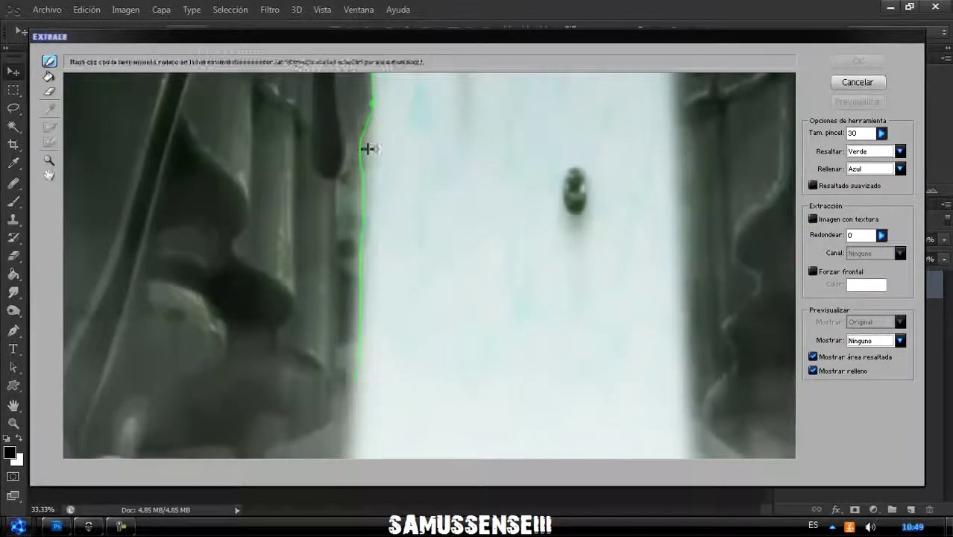
scroll(328, 410, "down", 5)
scroll(351, 122, "down", 5)
left_click_drag(336, 78, 289, 177)
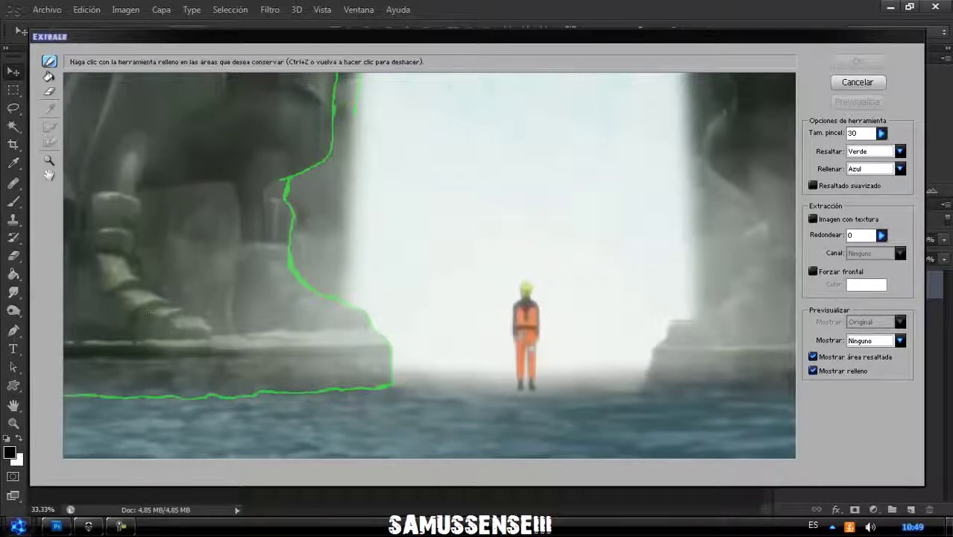
left_click_drag(239, 228, 236, 187)
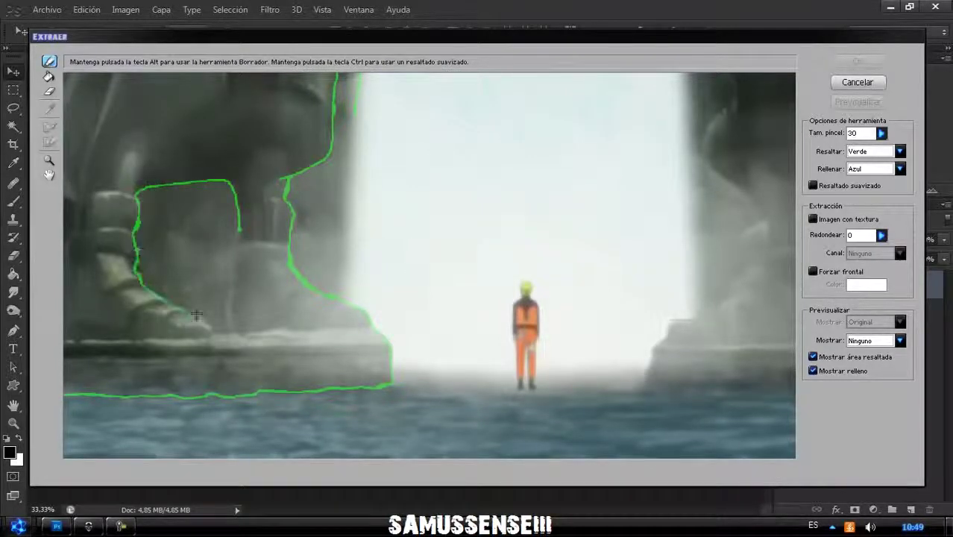
Highlight the right statue's base and back edges
left_click_drag(608, 199, 406, 214)
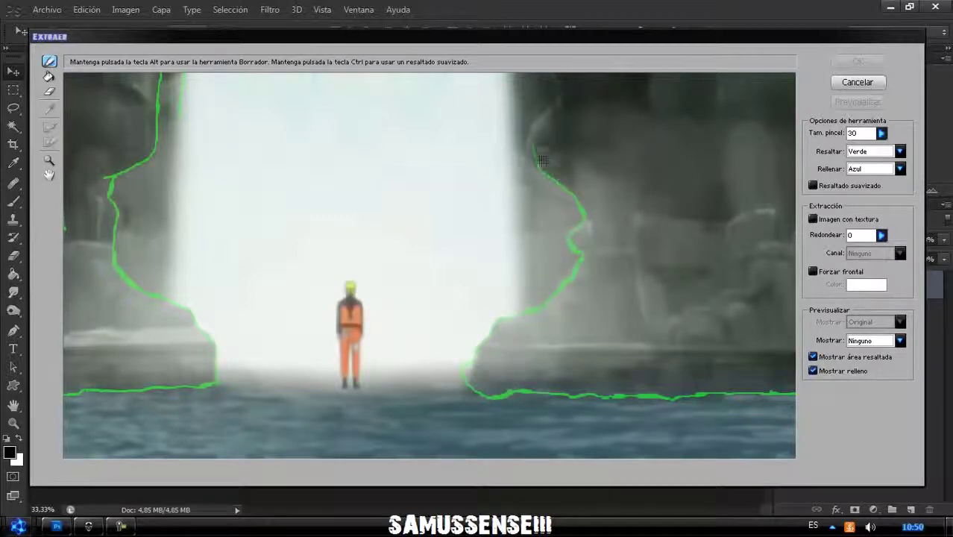
left_click_drag(634, 213, 710, 288)
scroll(640, 234, "up", 5)
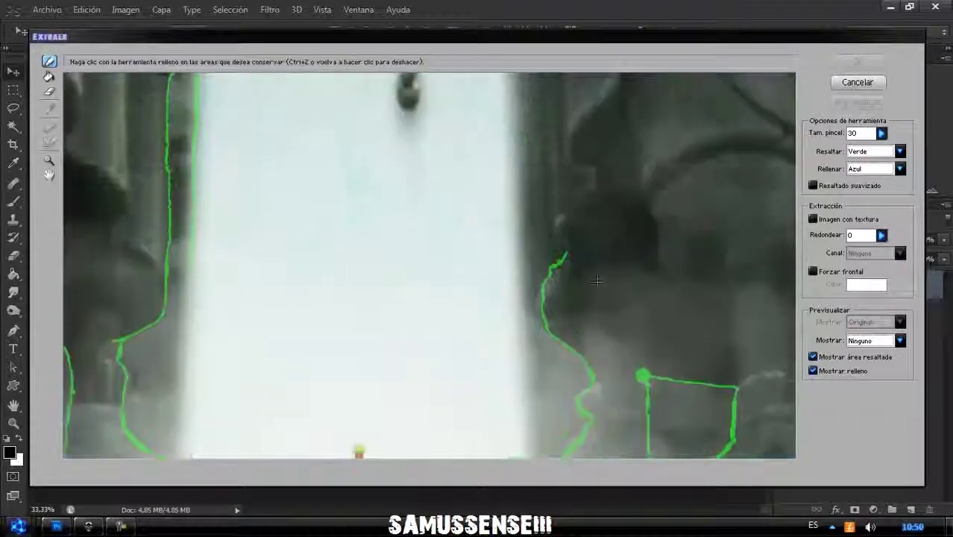
scroll(581, 261, "up", 5)
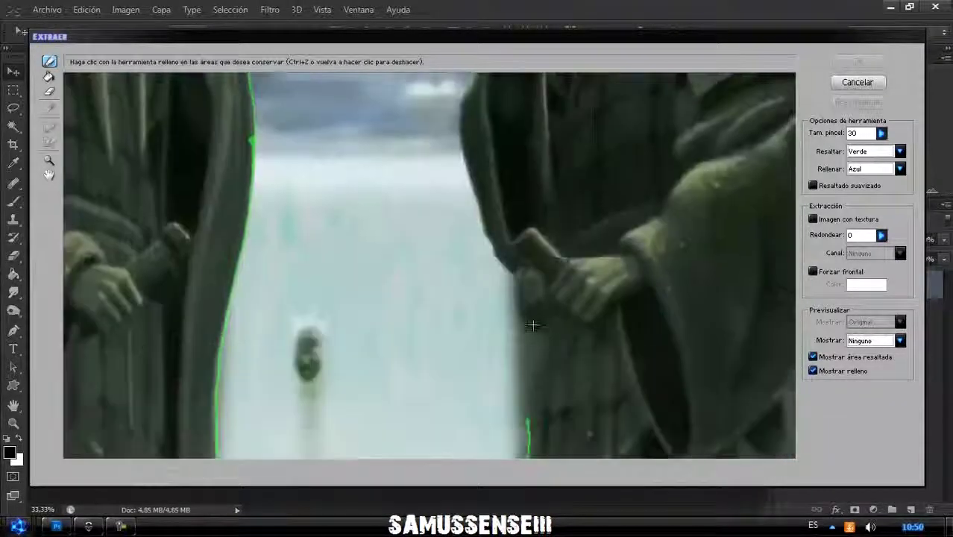
scroll(458, 224, "up", 5)
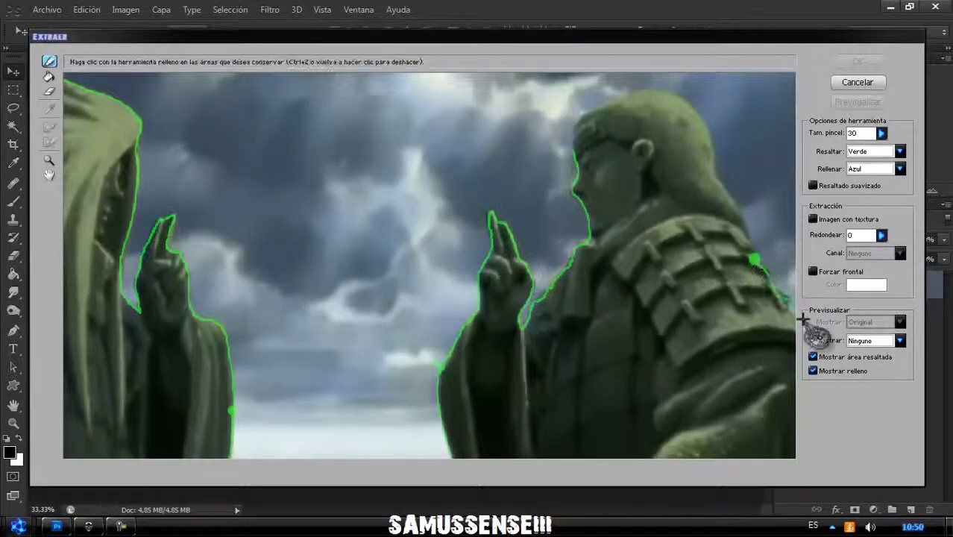
left_click_drag(790, 302, 710, 181)
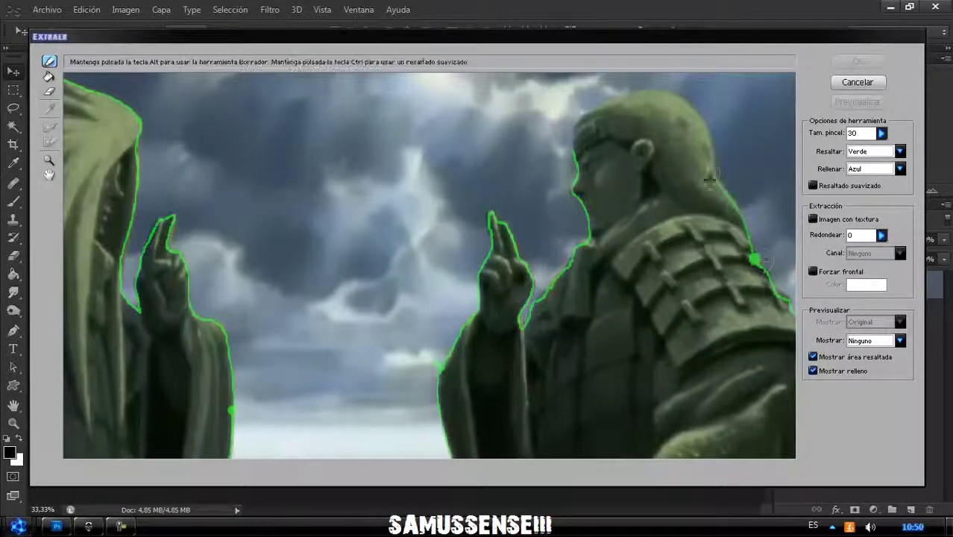
Fill both traced statues and apply the extraction
left_click(48, 76)
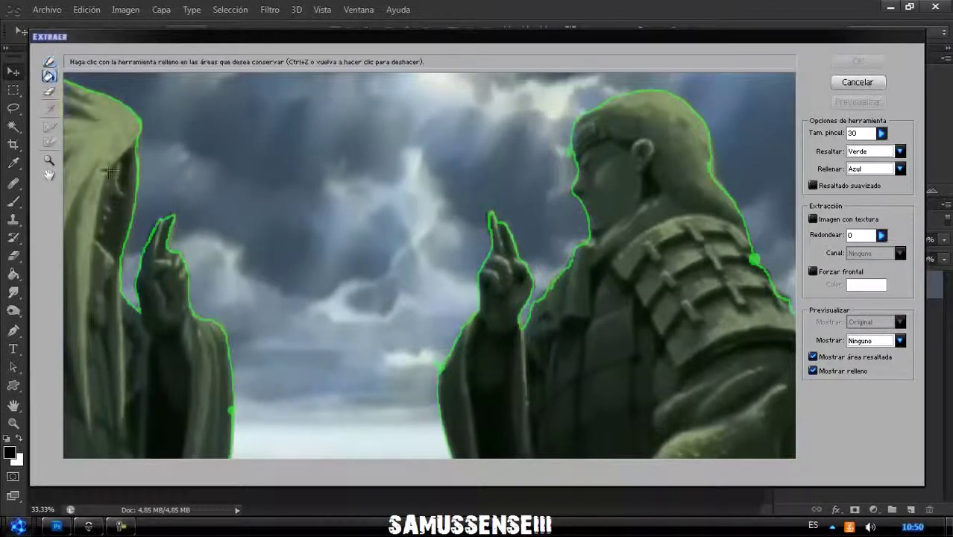
left_click(97, 261)
left_click(634, 335)
left_click(858, 62)
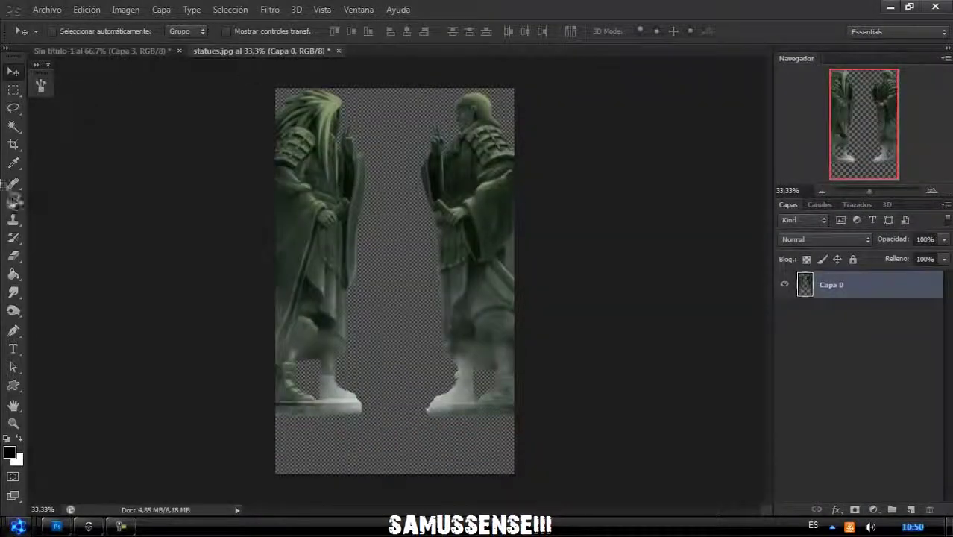
Darken the statues' bases and lower bodies with the Burn tool
right_click(13, 310)
left_click(60, 322)
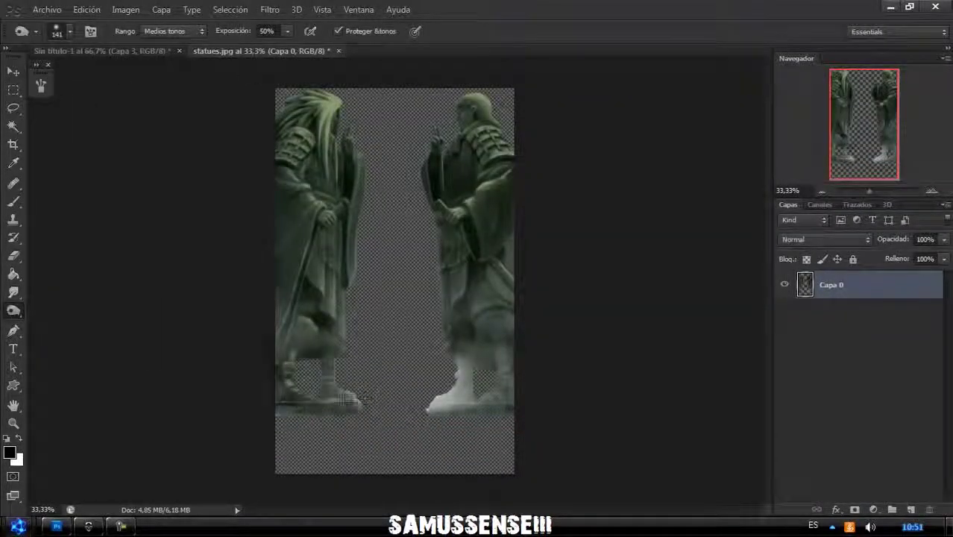
left_click_drag(433, 400, 459, 400)
left_click_drag(280, 292, 567, 280)
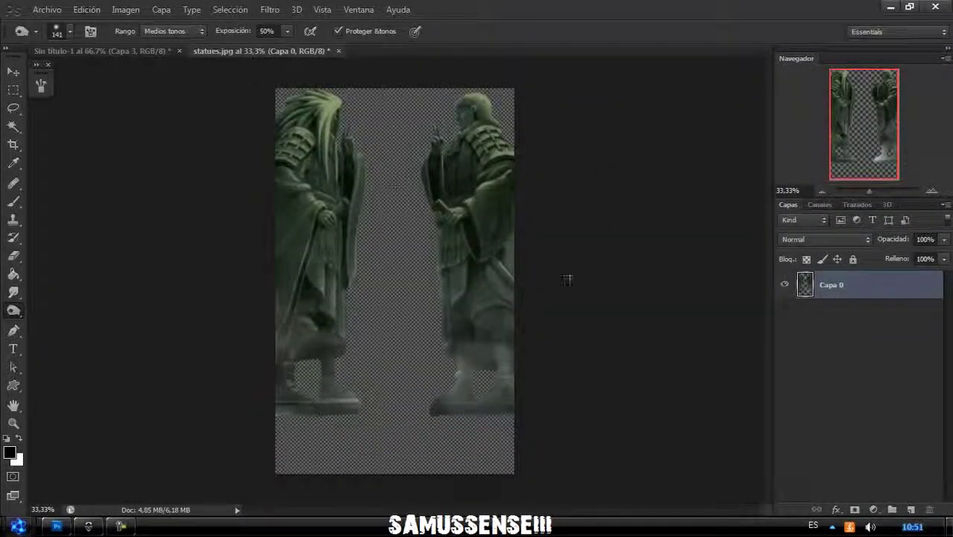
Desaturate the statues completely with Hue/Saturation (Saturation -100)
key("ctrl+u")
left_click_drag(727, 146, 659, 146)
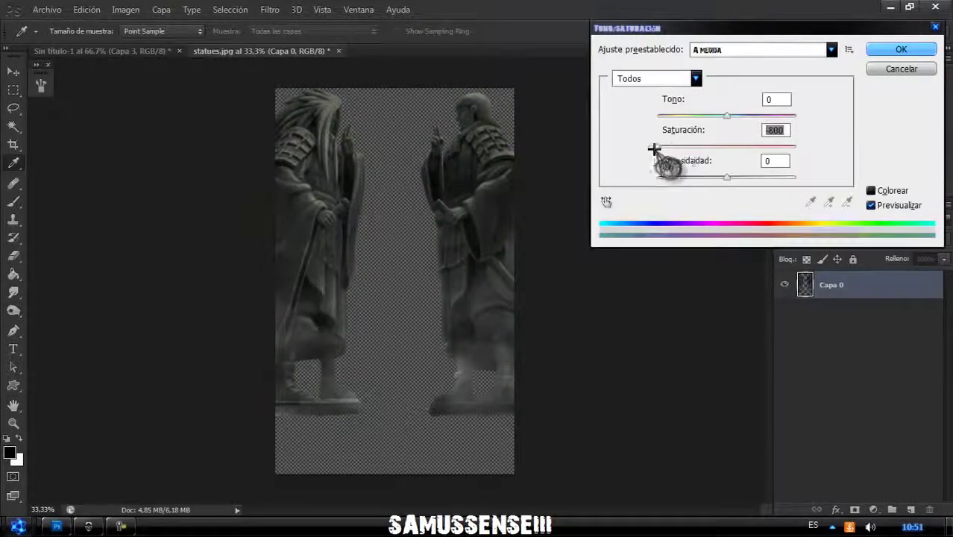
left_click(900, 49)
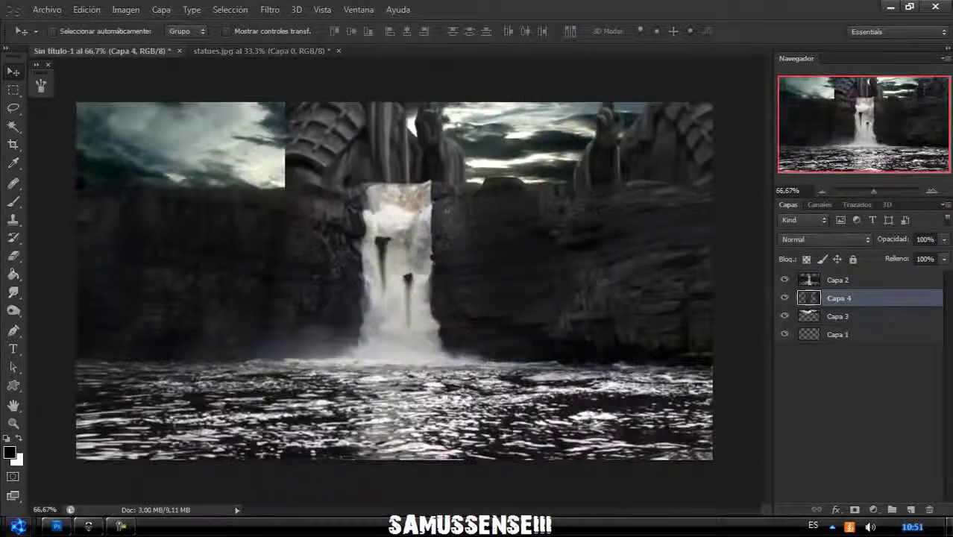
Place the statues layer above Capa 2 and scale it around the waterfall
left_click_drag(832, 281, 832, 273)
left_click(821, 191)
left_click(821, 191)
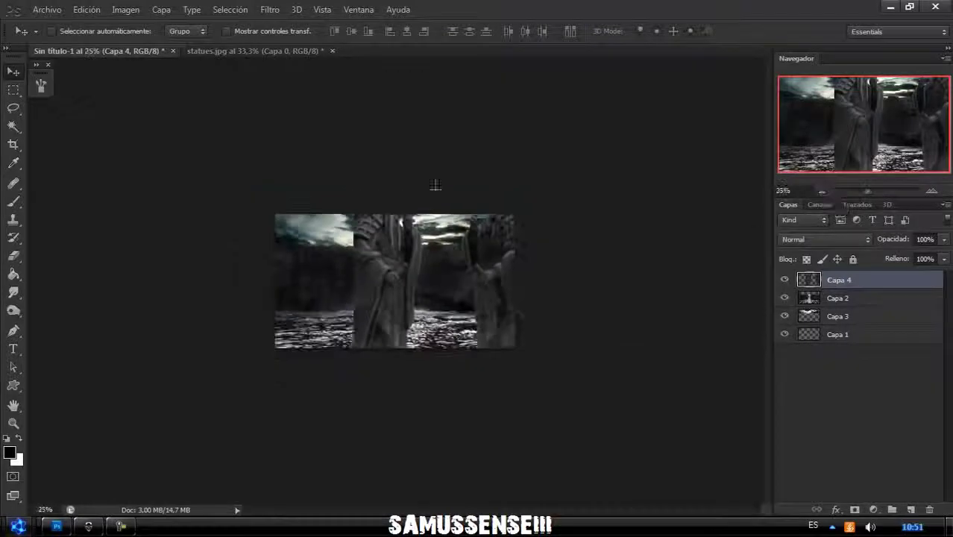
key("ctrl+t")
left_click_drag(494, 375, 388, 269)
left_click_drag(414, 202, 421, 191)
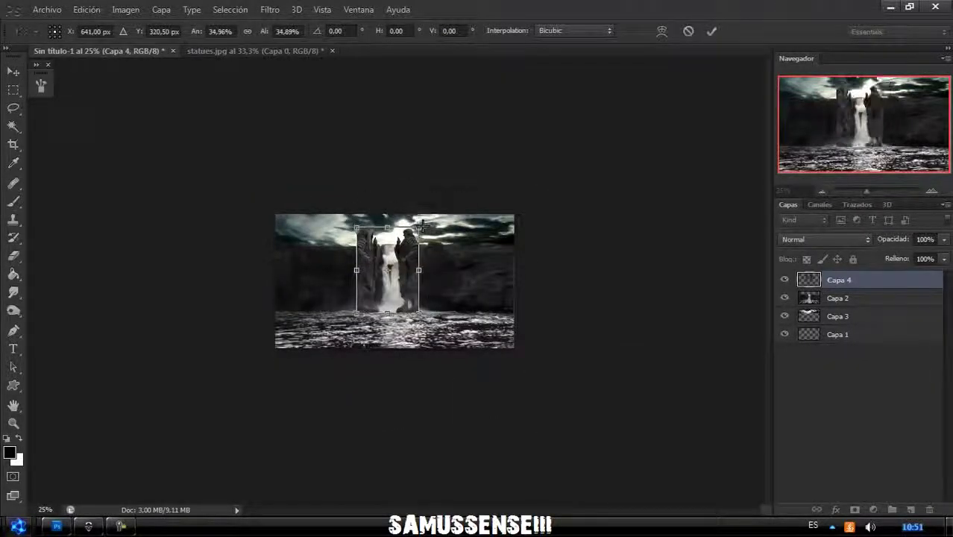
key("Return")
Zoom in and nudge the statues into their final position
left_click_drag(865, 194, 868, 192)
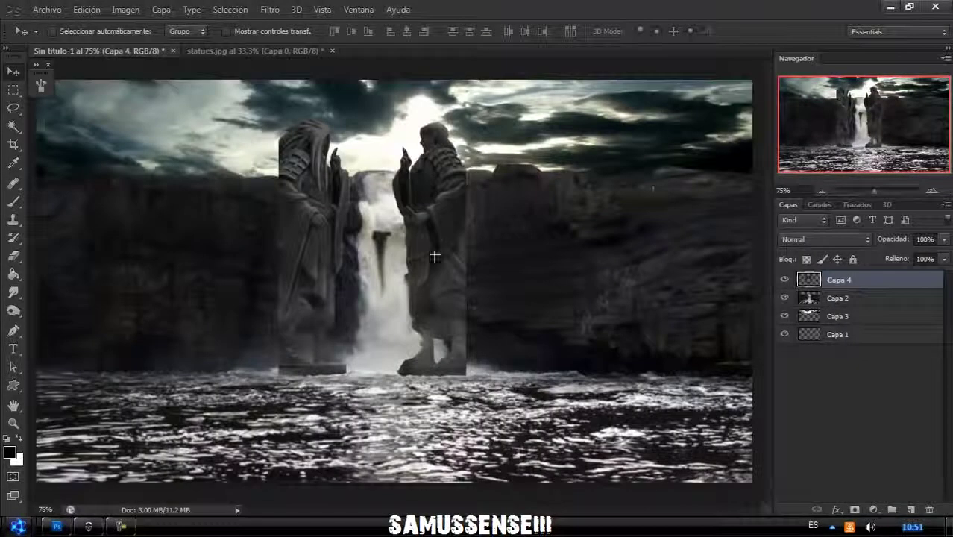
left_click_drag(431, 251, 452, 252)
key("Left")
key("Left")
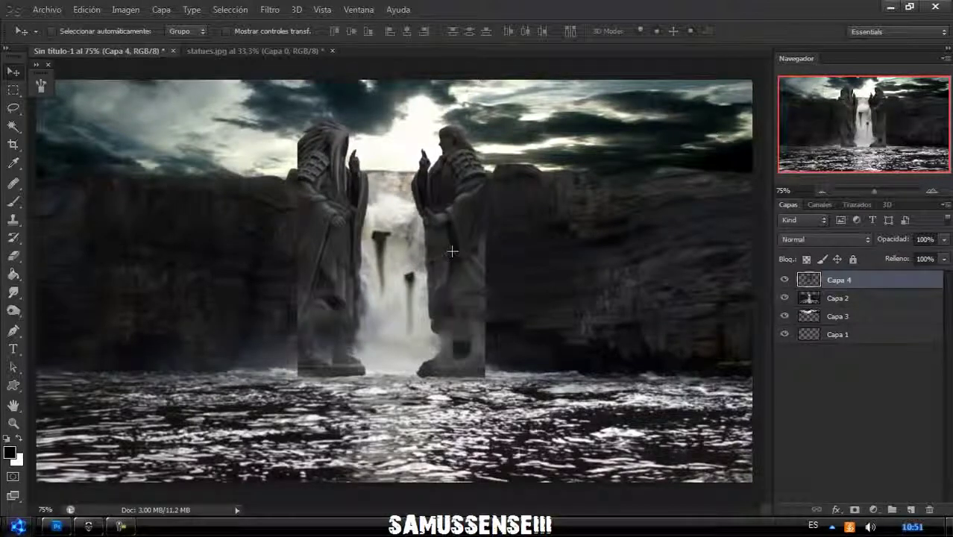
key("e")
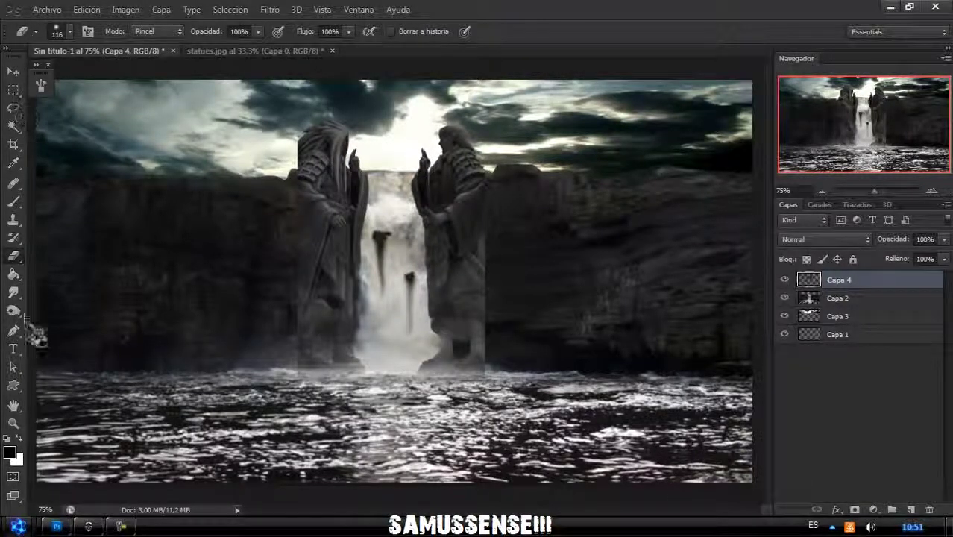
Smudge the statue edges into the surroundings and darken them with the Burn tool
right_click(13, 293)
left_click(67, 313)
right_click(265, 170)
key("Escape")
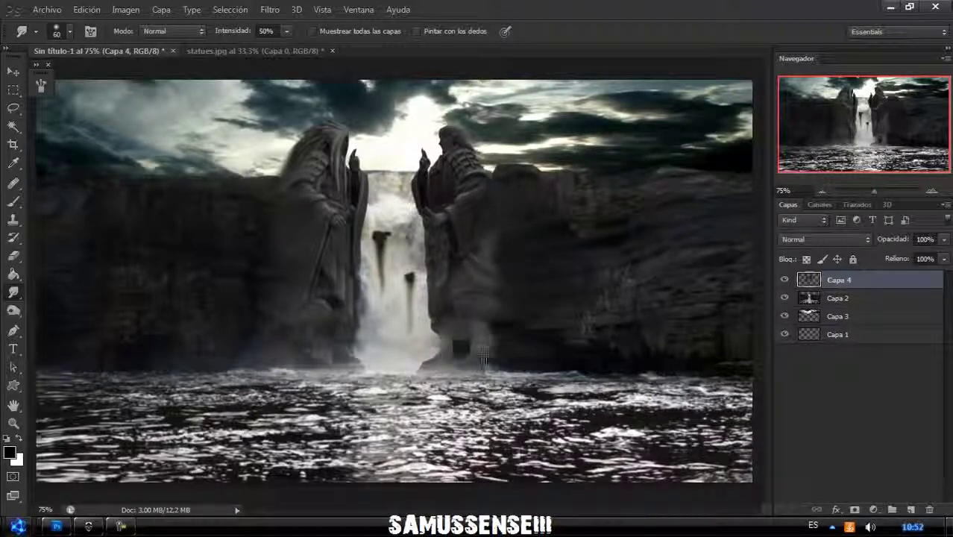
right_click(13, 310)
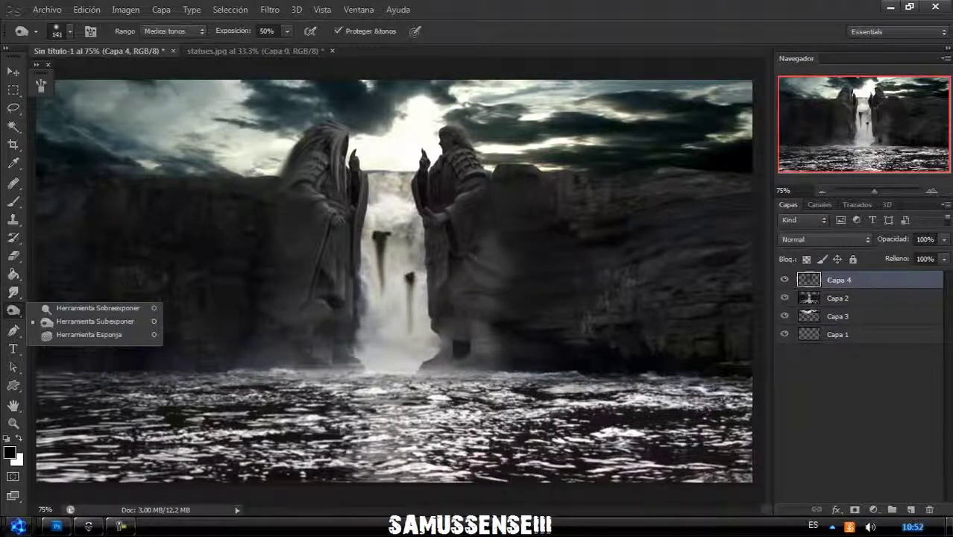
left_click(82, 313)
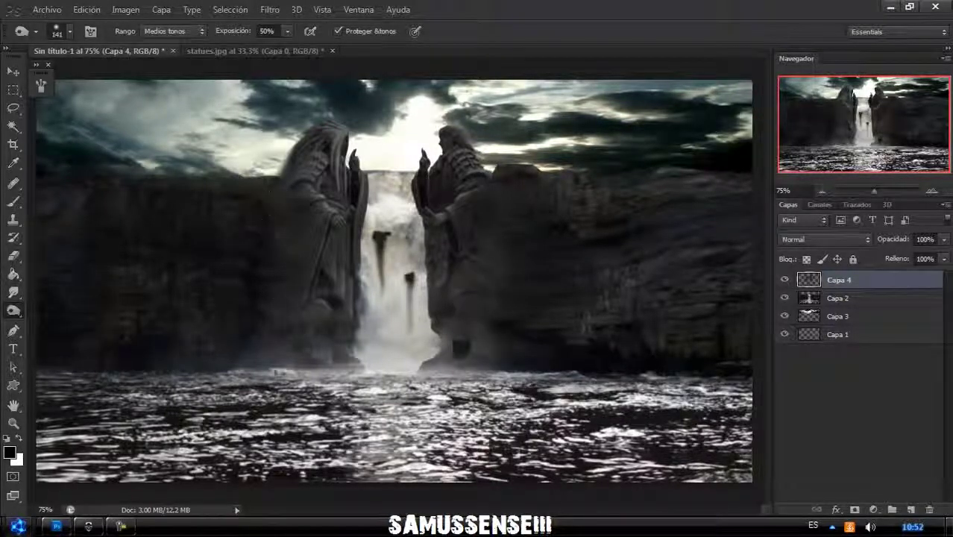
Close statues.jpg without saving and bring up Extract on Esculturas.jpg
left_click(332, 50)
left_click(479, 207)
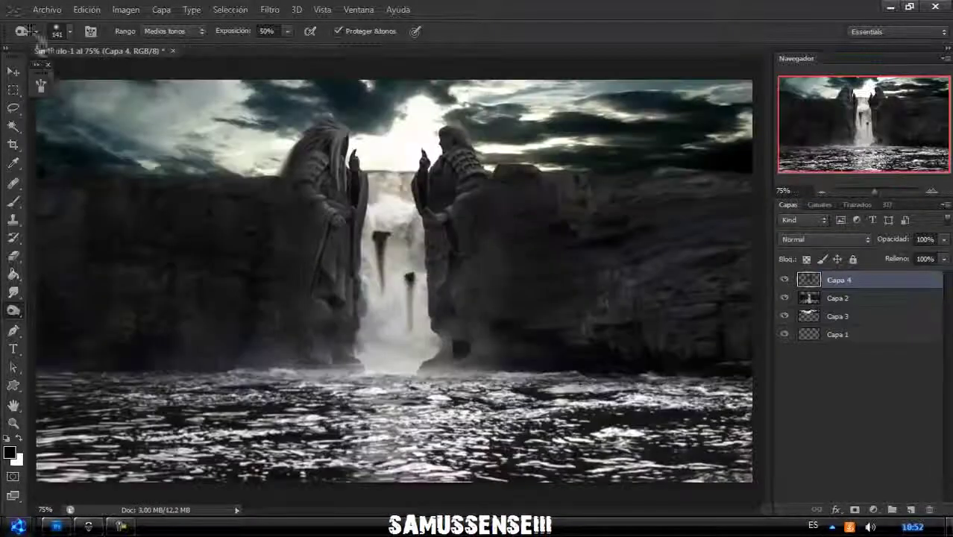
left_click(13, 72)
key("alt+ctrl+x")
Extract the carved rock from Esculturas.jpg
left_click_drag(552, 200, 600, 288)
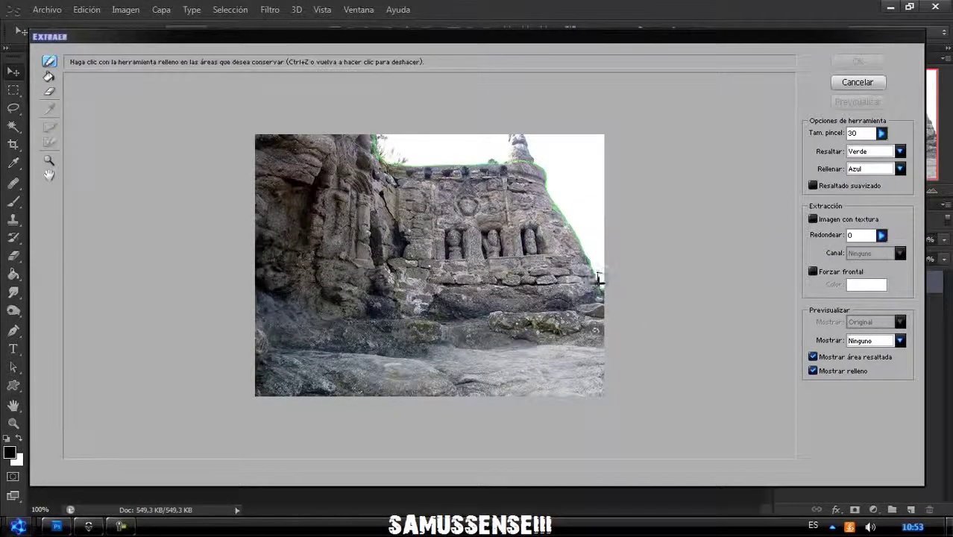
left_click(49, 75)
left_click(429, 264)
left_click(858, 61)
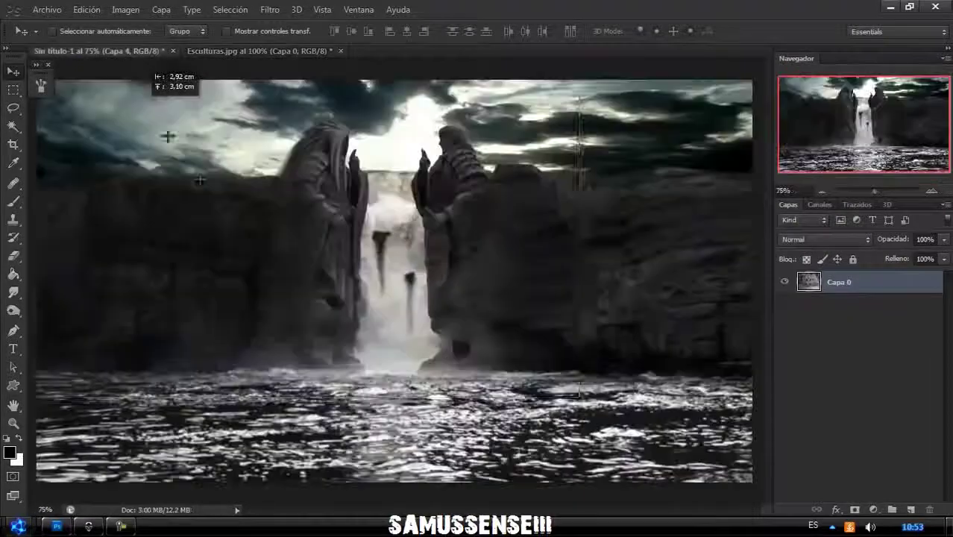
Place the rock below the statues and enlarge it over the left cliff
mouse_move(165, 132)
left_mouse_down()
mouse_move(178, 254)
mouse_move(156, 265)
left_mouse_up()
left_click_drag(839, 279, 839, 305)
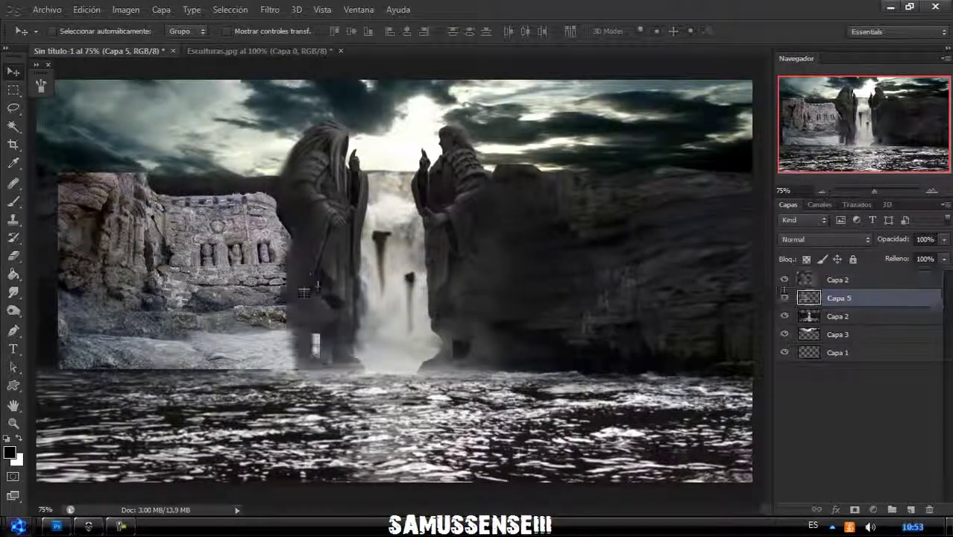
key("ctrl+t")
left_click_drag(58, 173, 33, 153)
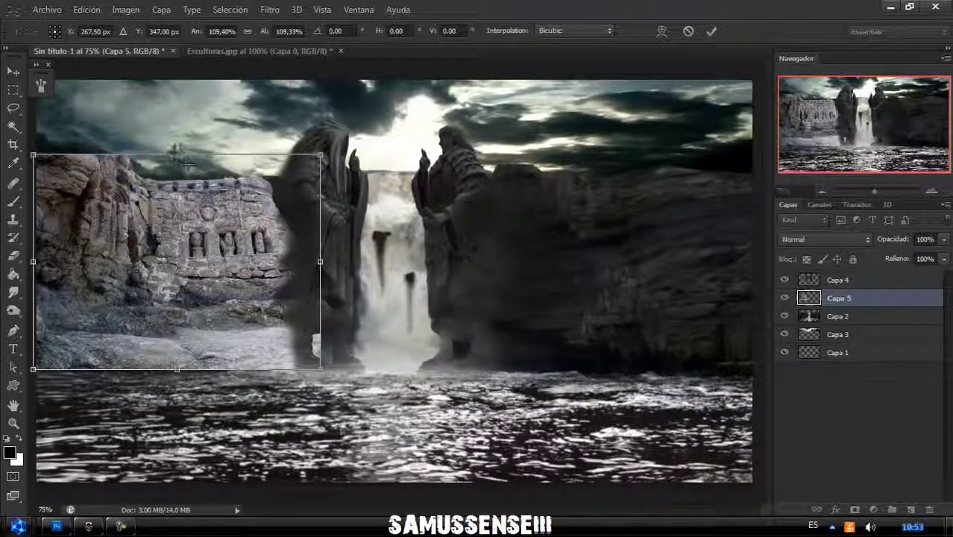
left_click_drag(176, 153, 175, 126)
left_click_drag(320, 248, 354, 248)
key("Return")
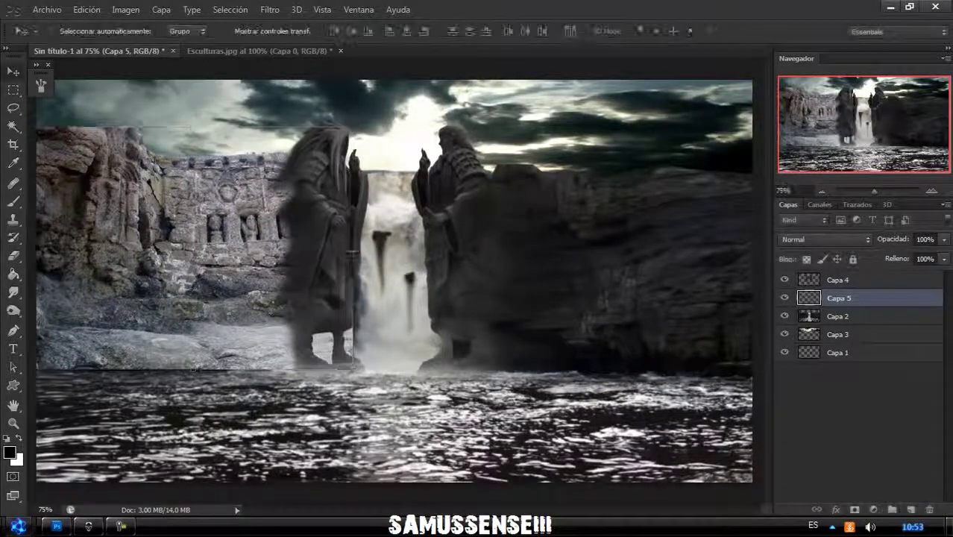
Reduce the rock's saturation and lower its lightness with Hue/Saturation
right_click(13, 108)
left_click(82, 102)
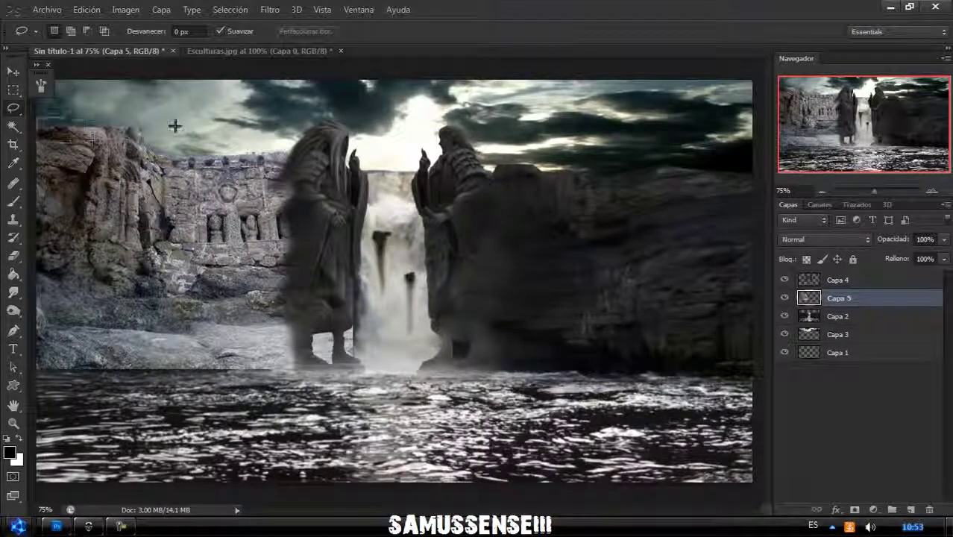
key("ctrl+u")
left_click_drag(727, 146, 656, 146)
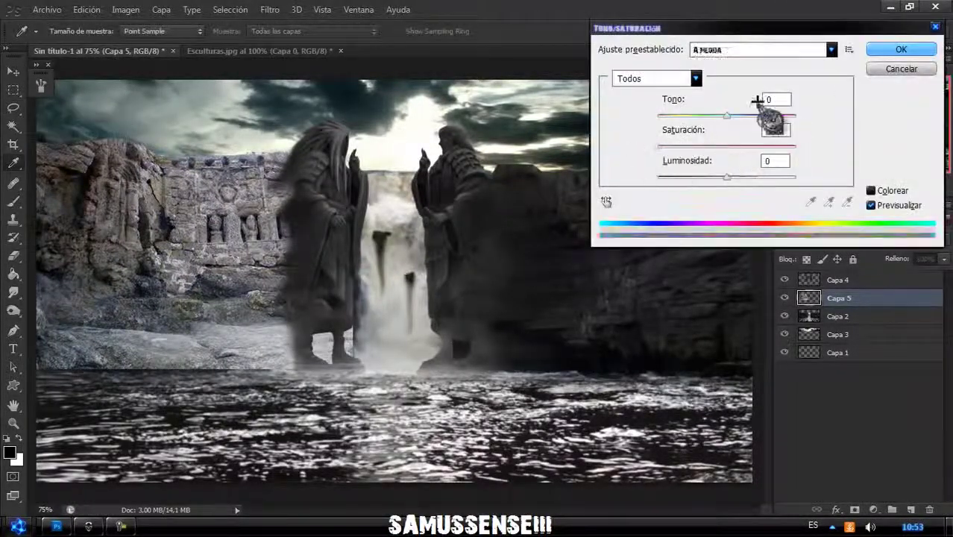
key("Return")
key("ctrl+u")
left_click_drag(727, 177, 704, 177)
Duplicate the rock in Overlay mode and merge the two rock layers
key("Return")
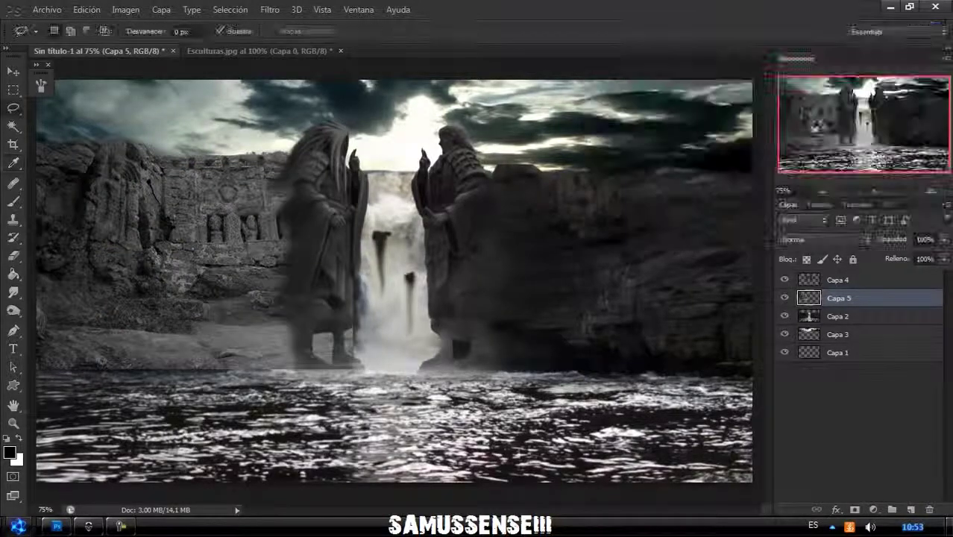
left_click_drag(838, 297, 911, 510)
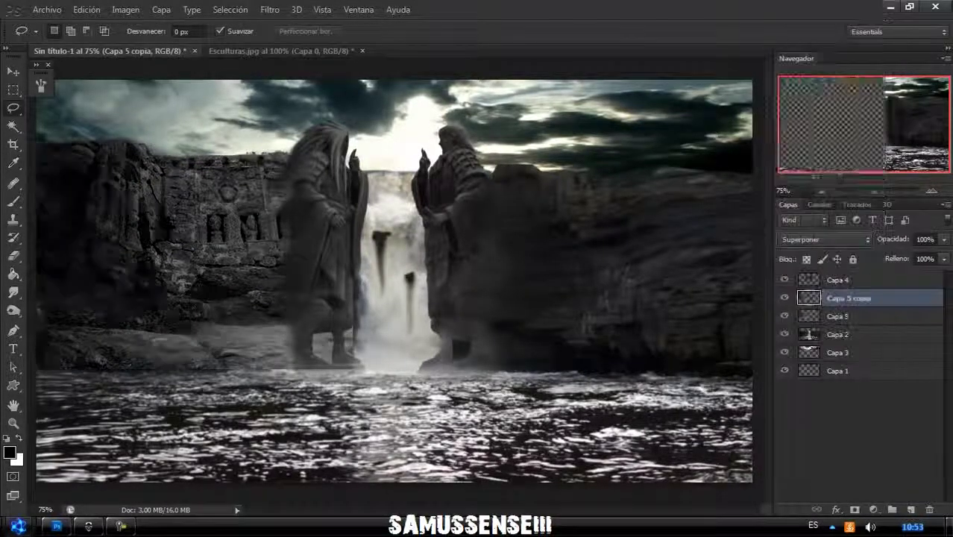
left_click(836, 316, "ctrl")
right_click(829, 316)
left_click(706, 345)
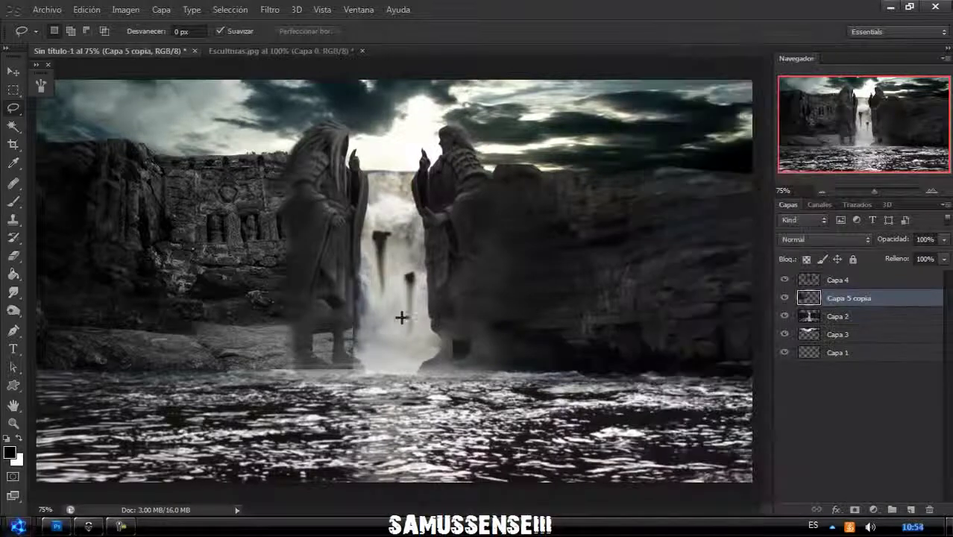
Duplicate the merged rock layer for a second copy
key("ctrl+j")
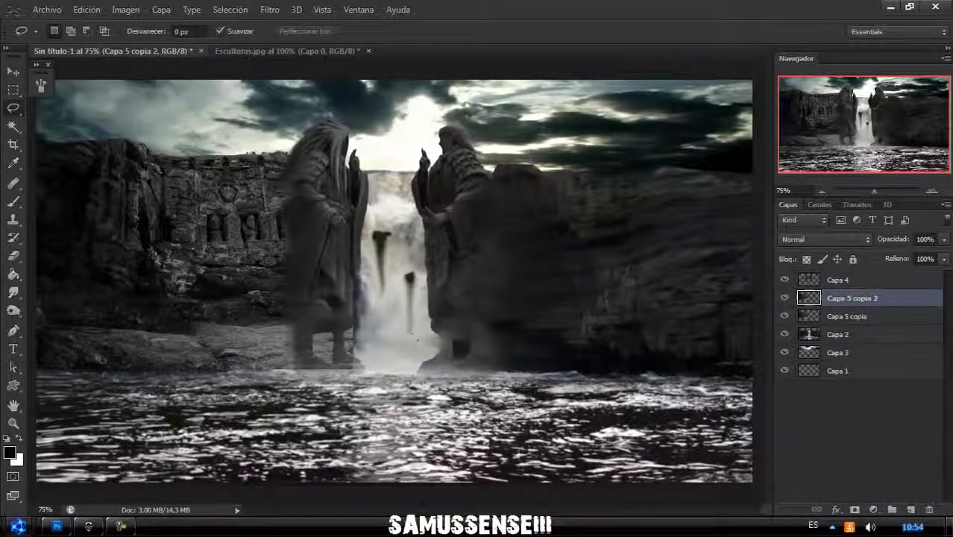
key("ctrl+t")
right_click(229, 228)
Flip the rock copy horizontally and move it right of the waterfall
left_click(317, 421)
mouse_move(251, 317)
left_mouse_down()
mouse_move(603, 317)
mouse_move(591, 319)
left_mouse_up()
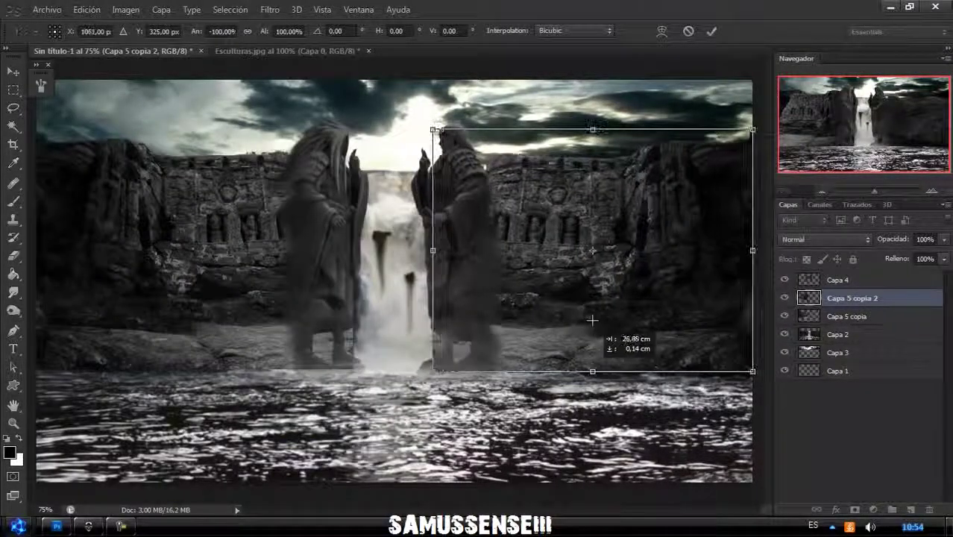
key("Return")
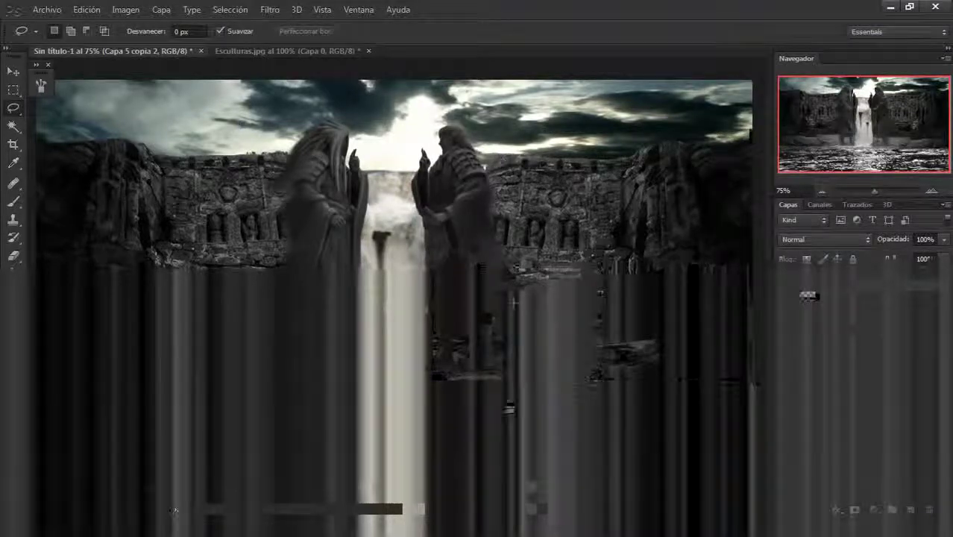
Erase the rock edges, switching between the two rock layers
key("e")
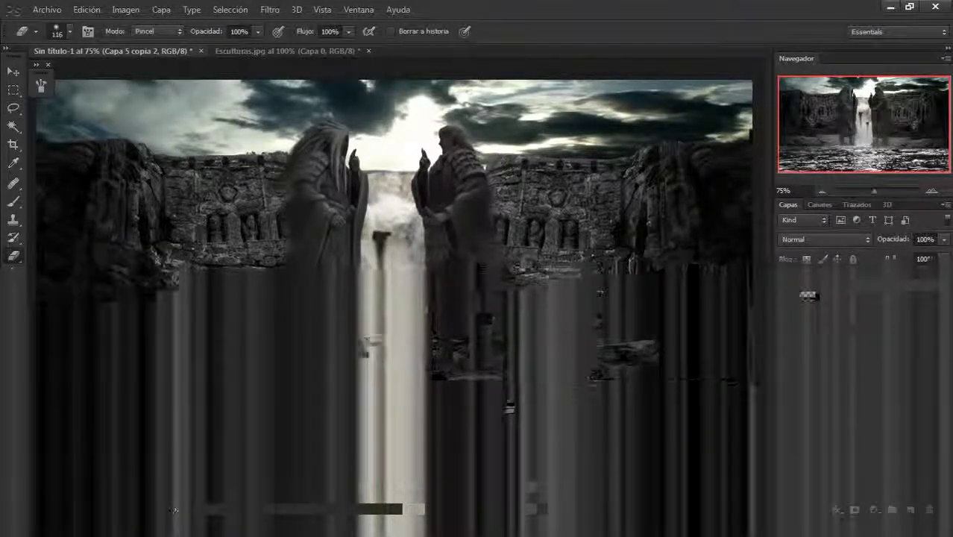
key("alt+bracketleft")
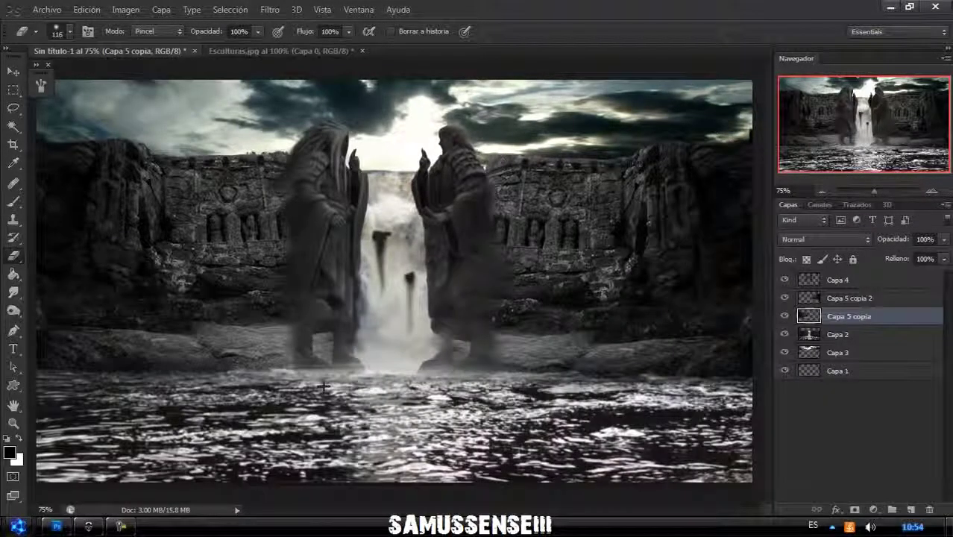
key("alt+bracketright")
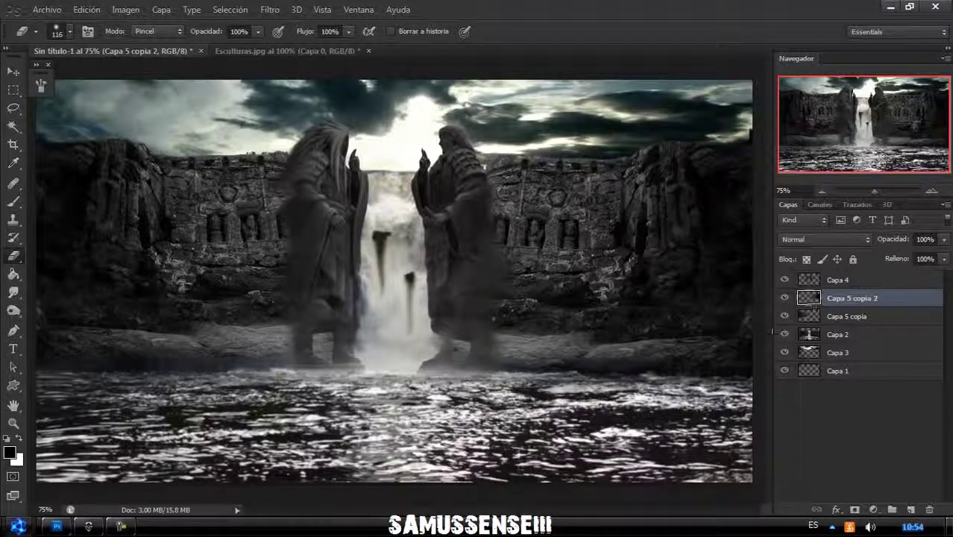
right_click(842, 298)
left_click(760, 341)
left_click(270, 9)
Warp the inner edges of both rock faces toward the statues in Liquify
left_click(284, 97)
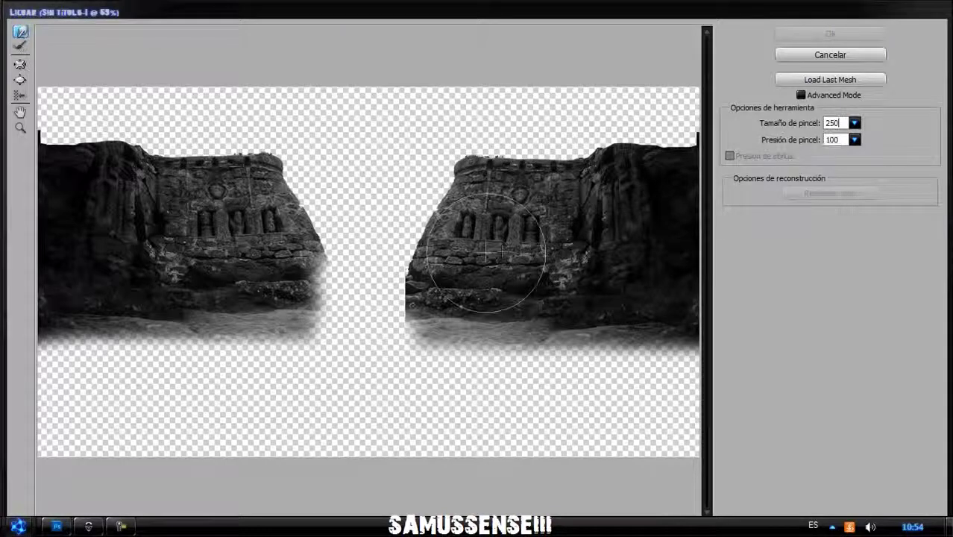
left_click_drag(484, 239, 693, 283)
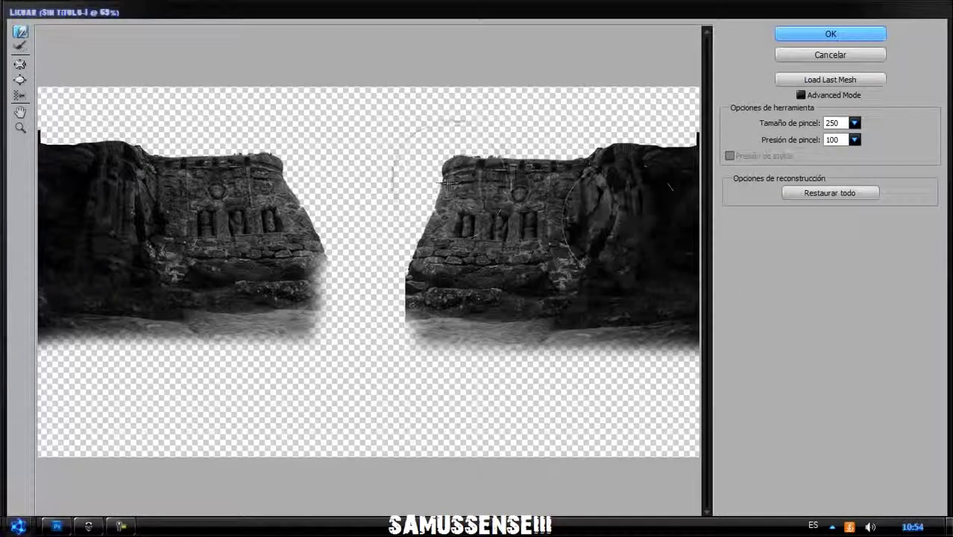
left_click_drag(477, 186, 421, 183)
left_click_drag(246, 179, 313, 194)
mouse_move(233, 244)
left_mouse_down()
mouse_move(164, 194)
mouse_move(33, 131)
mouse_move(75, 223)
mouse_move(138, 291)
mouse_move(246, 313)
mouse_move(195, 347)
mouse_move(457, 361)
mouse_move(599, 347)
mouse_move(567, 224)
mouse_move(223, 208)
mouse_move(194, 223)
left_mouse_up()
left_click(830, 33)
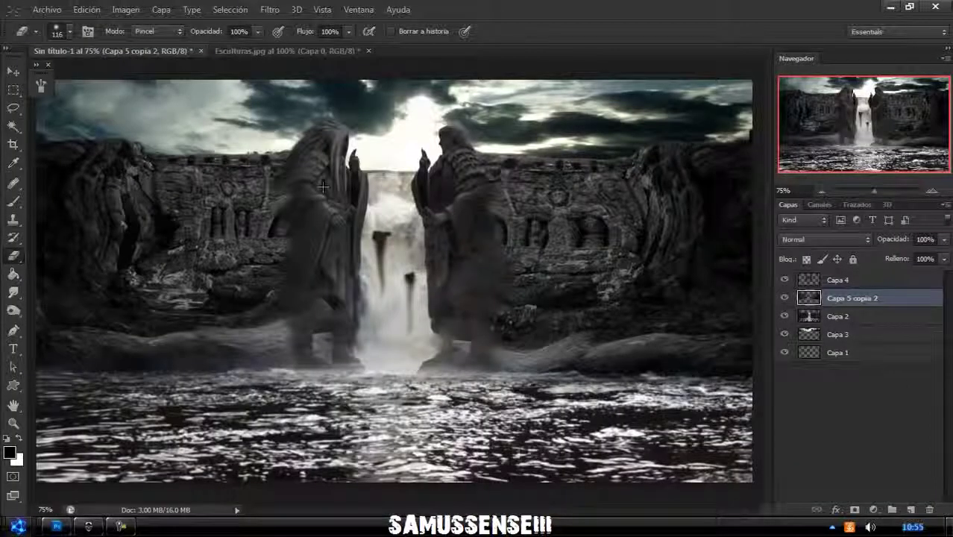
Reapply Liquify on the cliff layer and close Esculturas.jpg without saving
left_click(269, 9)
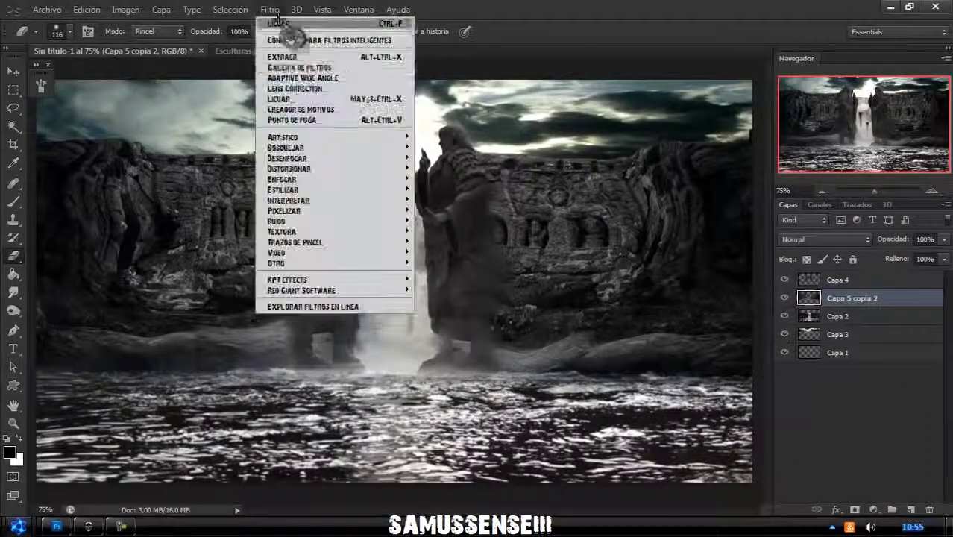
left_click(297, 96)
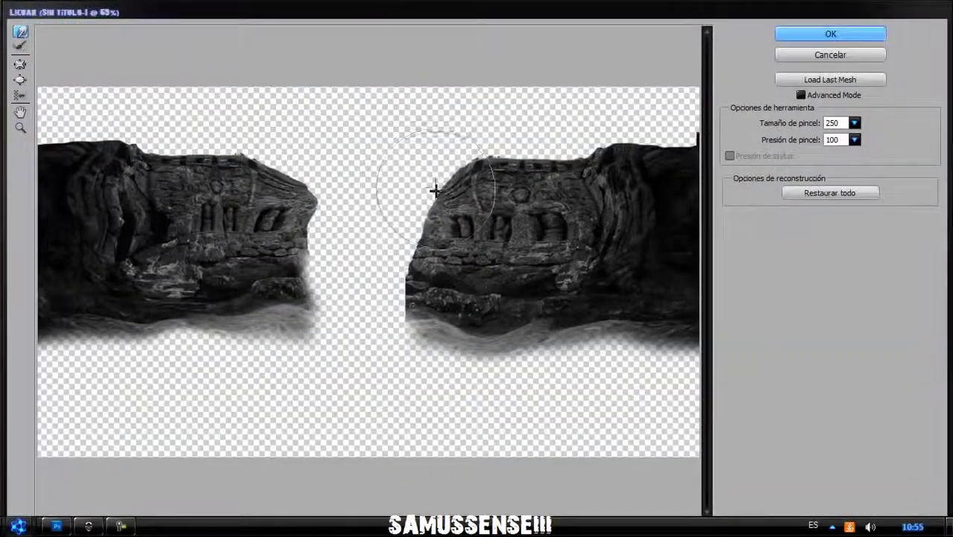
left_click(828, 33)
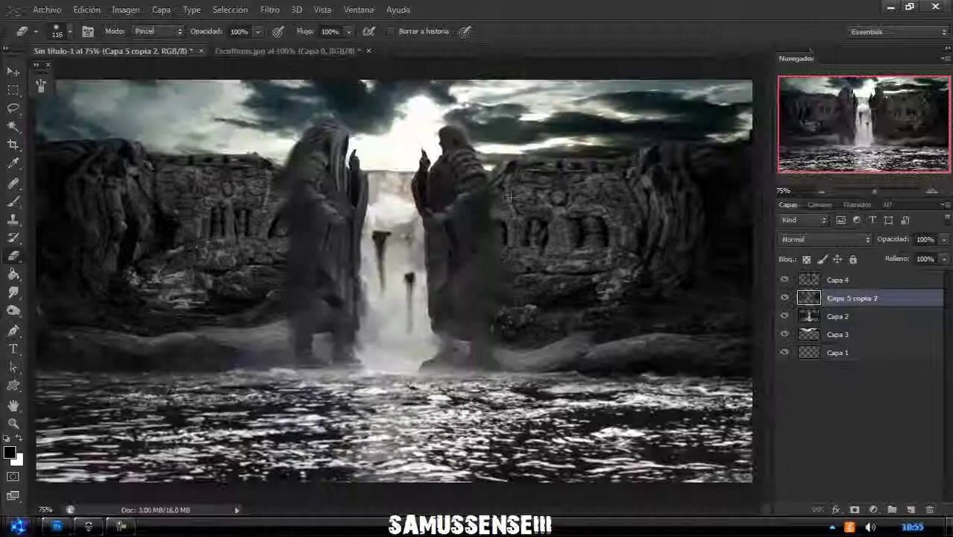
left_click(368, 51)
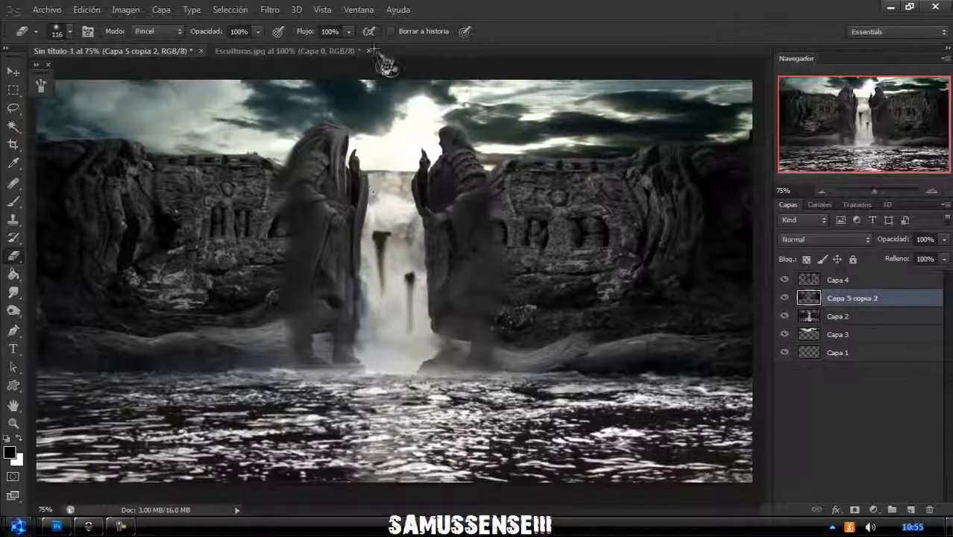
left_click(483, 206)
Bring the Bosques forest treeline into the composite and fill new layer Capa 6 black
mouse_move(247, 270)
left_mouse_down()
mouse_move(662, 245)
mouse_move(567, 210)
left_mouse_up()
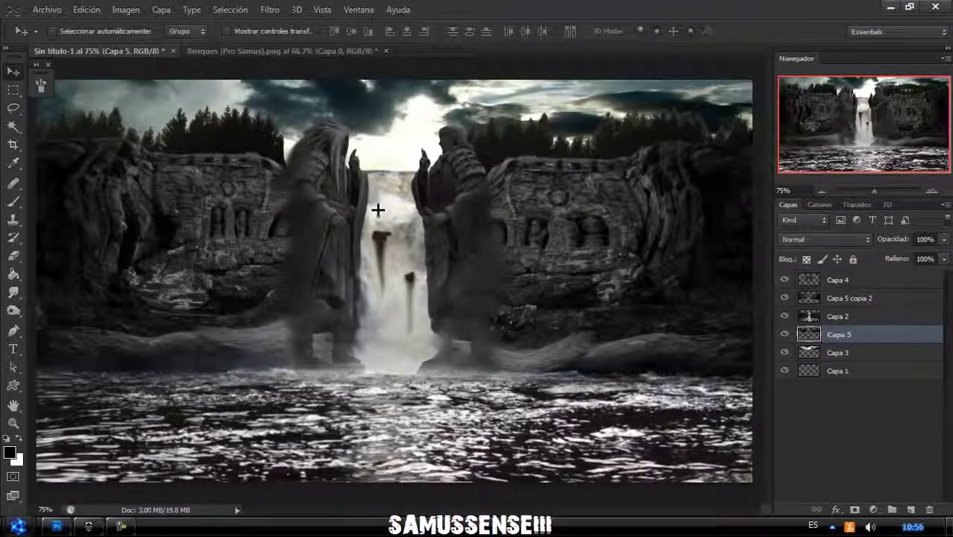
left_click(850, 279)
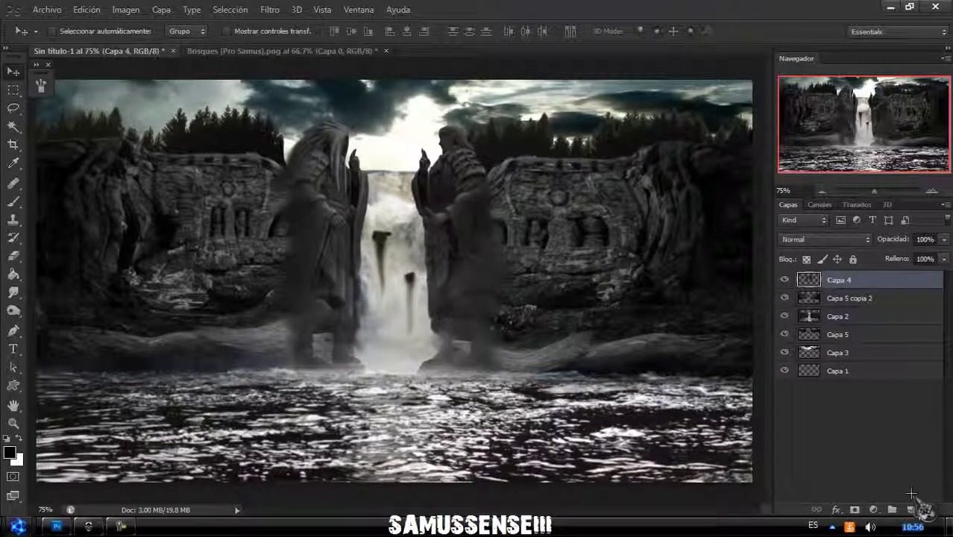
left_click(15, 276)
left_click(194, 186)
left_click(270, 8)
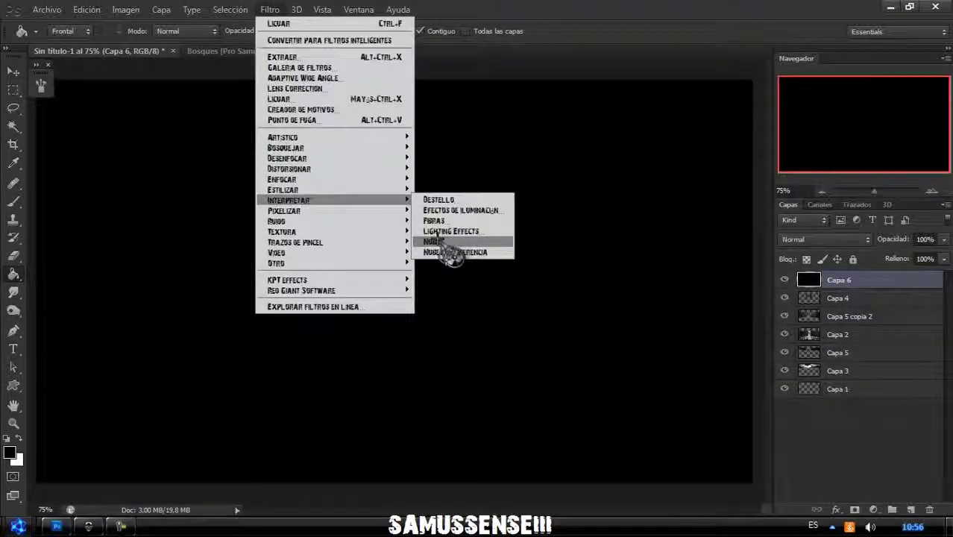
Render clouds on the black layer and set its blend mode to Trama (Screen)
left_click(440, 243)
left_click(839, 240)
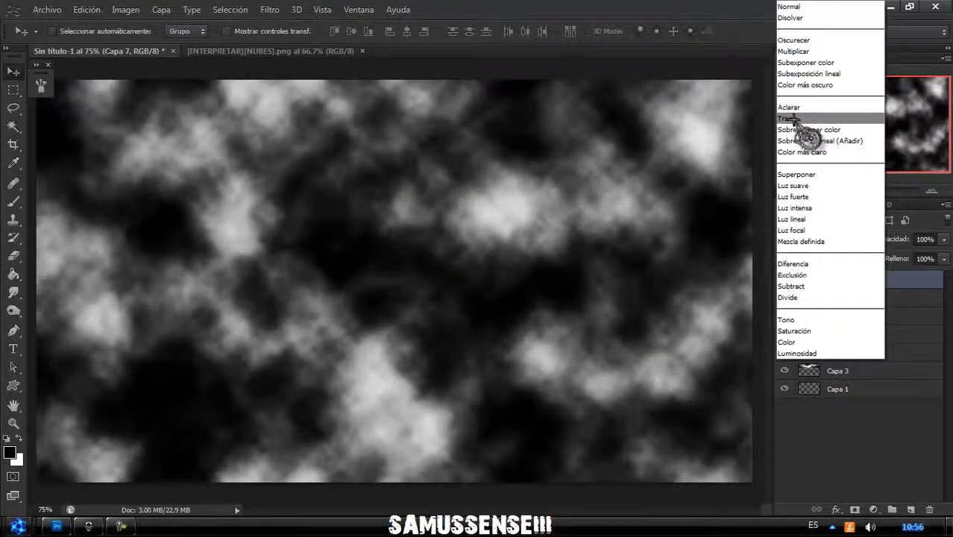
left_click(792, 119)
Squash the clouds into the lower part of the scene and erase their hard top edge
left_click(821, 191)
key("ctrl+t")
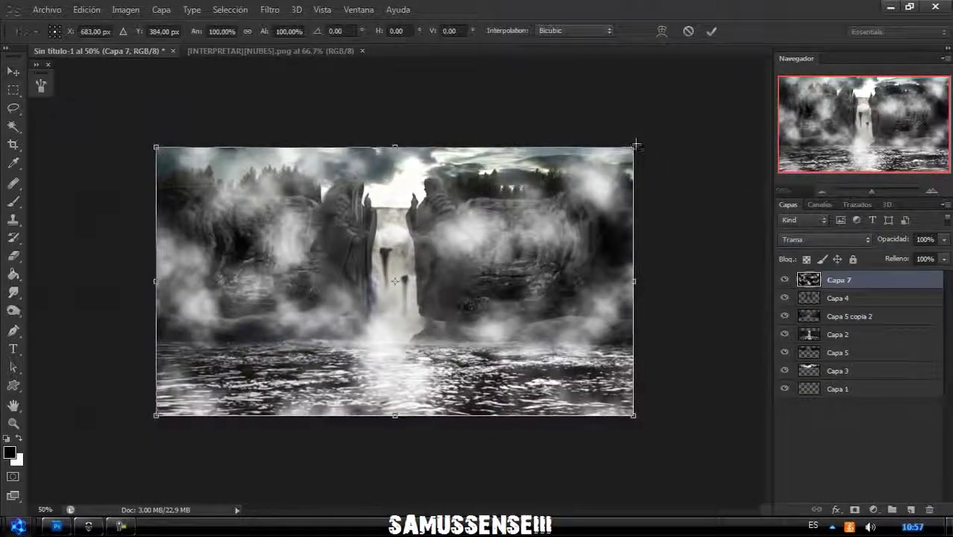
left_click_drag(390, 147, 390, 270)
mouse_move(632, 342)
left_mouse_down()
mouse_move(640, 346)
mouse_move(633, 342)
left_mouse_up()
key("Return")
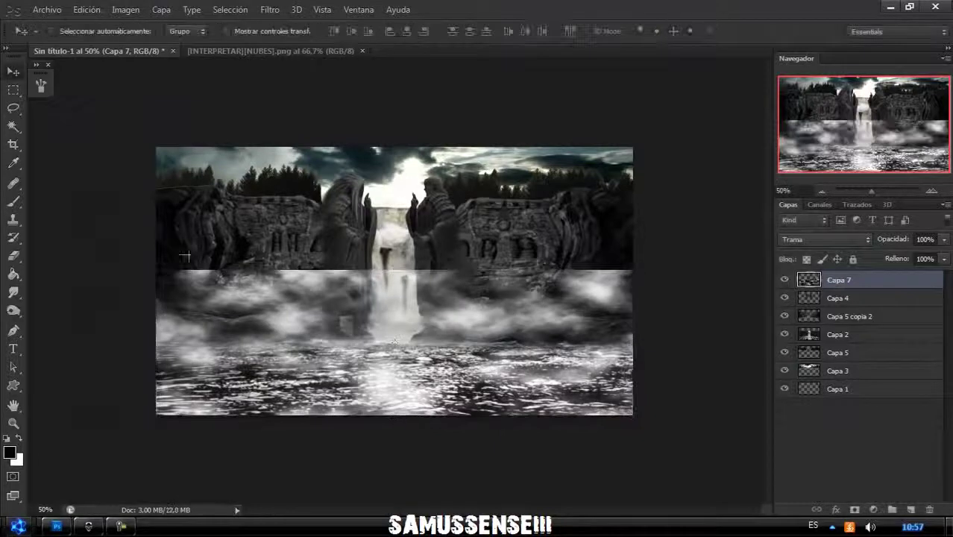
key("e")
right_click(281, 230)
key("Escape")
mouse_move(166, 264)
left_mouse_down()
mouse_move(522, 287)
mouse_move(634, 283)
left_mouse_up()
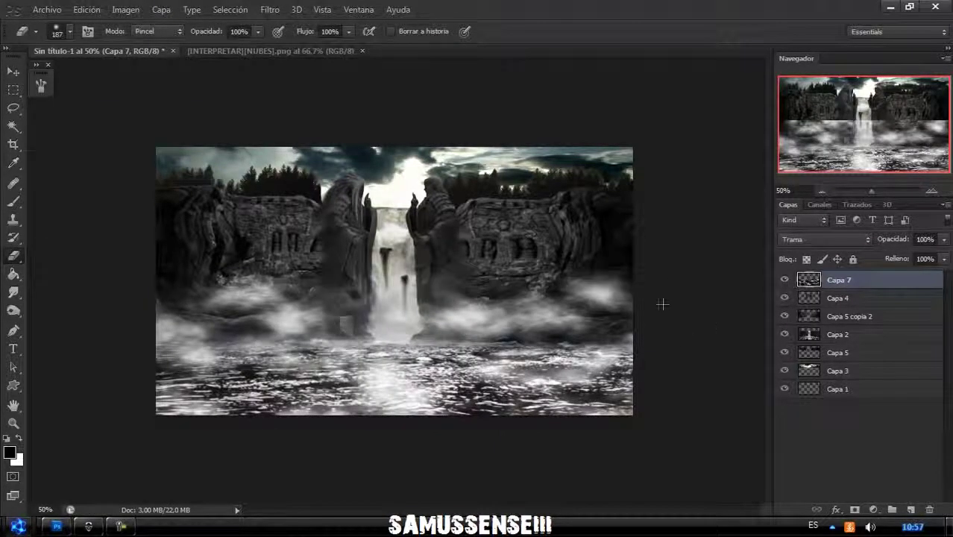
Duplicate the cloud layer and shrink the copy to about half in the lower middle
key("ctrl+j")
key("ctrl+t")
left_click_drag(633, 415, 492, 395)
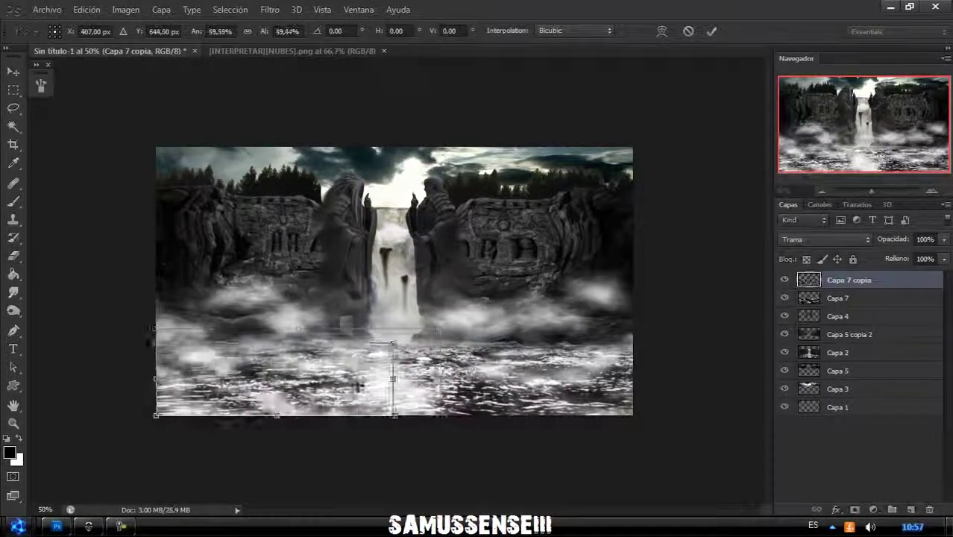
left_click_drag(447, 358, 477, 381)
key("Return")
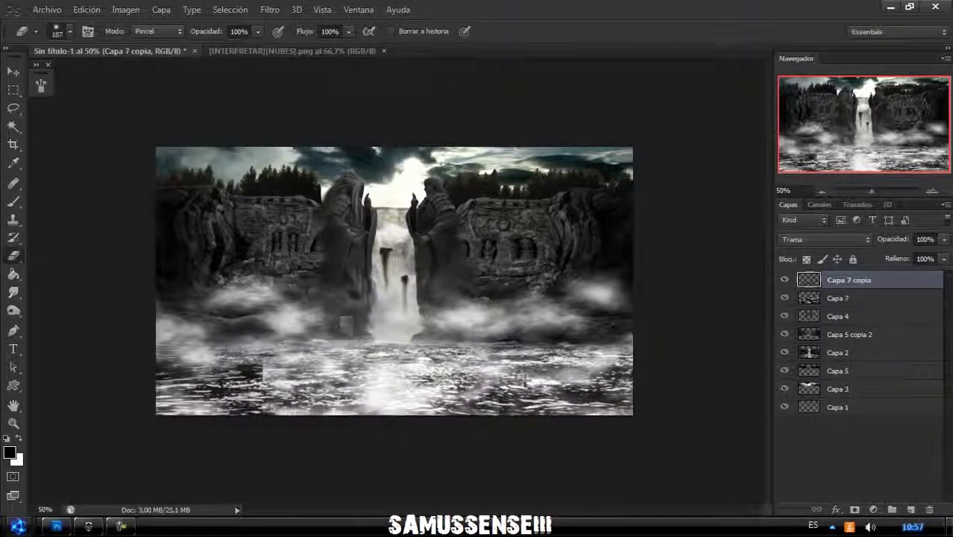
Move the cloud copy up and right, then erase the centre fog to reveal the waterfall
key("ctrl+t")
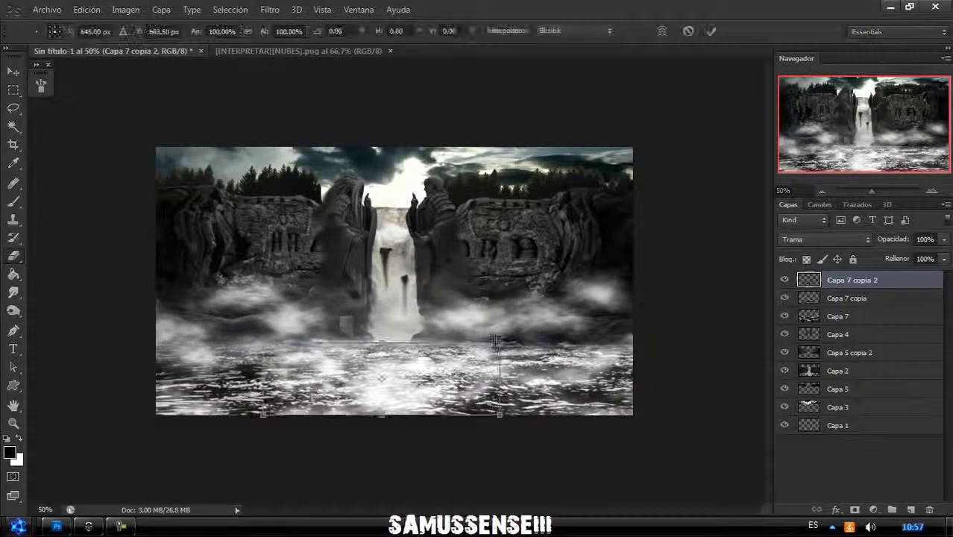
left_click_drag(447, 327, 486, 274)
key("Return")
right_click(327, 280)
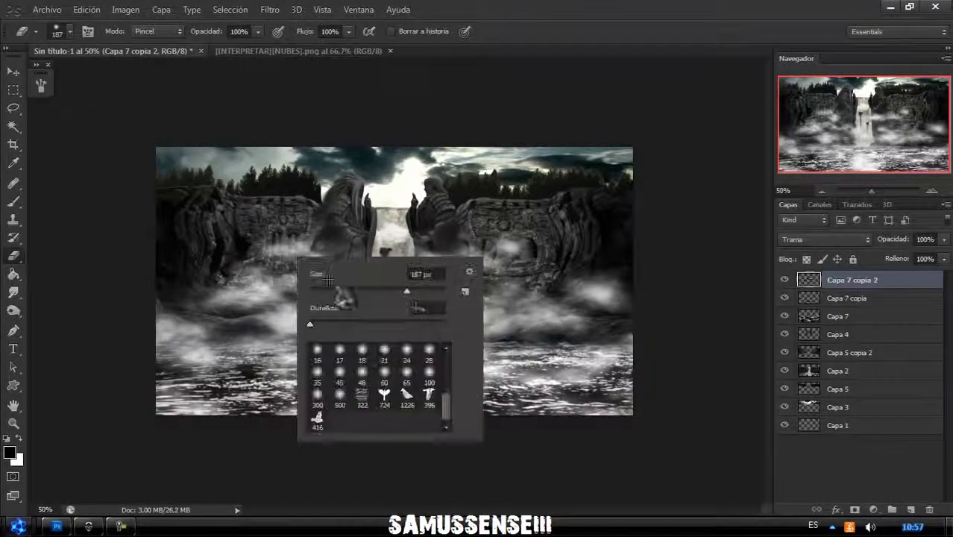
key("Return")
left_click_drag(335, 283, 556, 241)
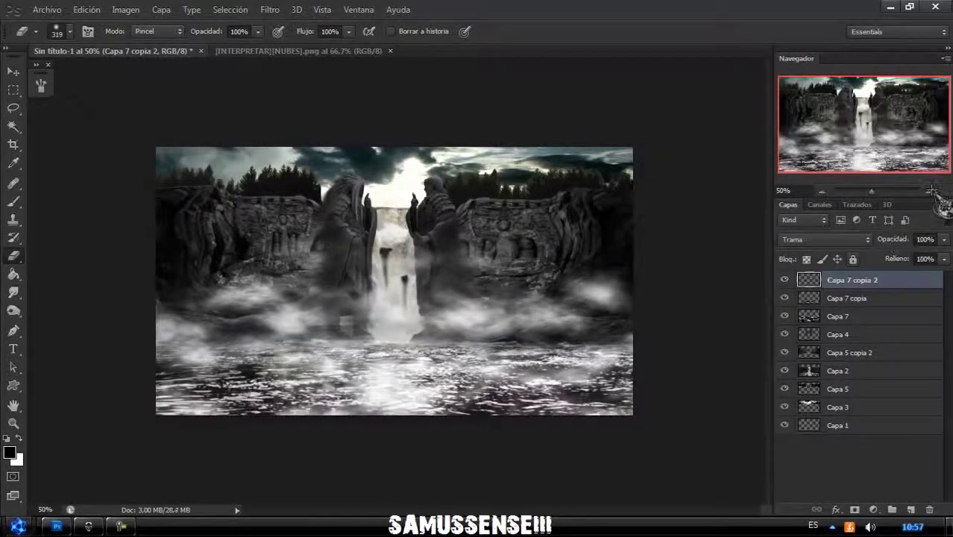
Add a new layer on top filled with solid black
left_click(933, 191)
left_click(13, 72)
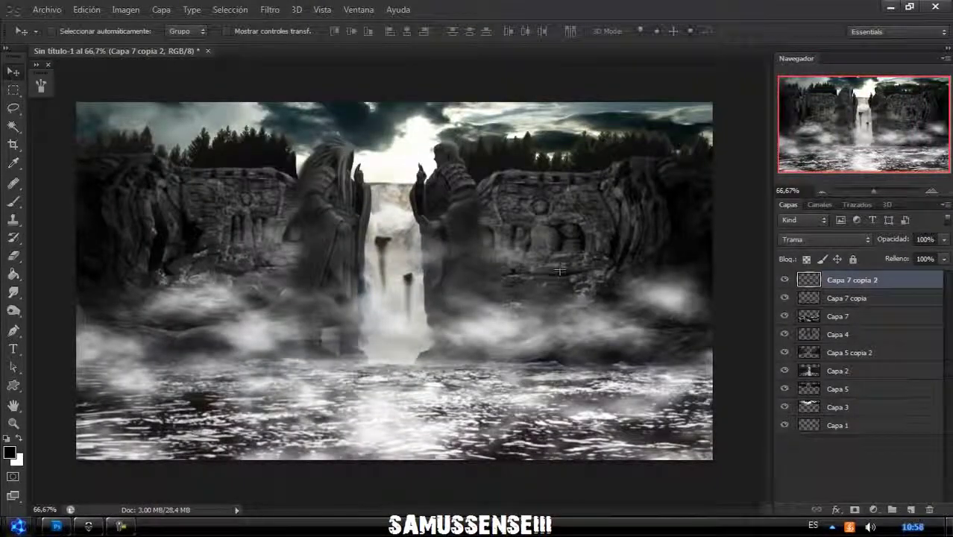
key("ctrl+shift+alt+n")
right_click(13, 274)
left_click(75, 283)
left_click(112, 224)
key("v")
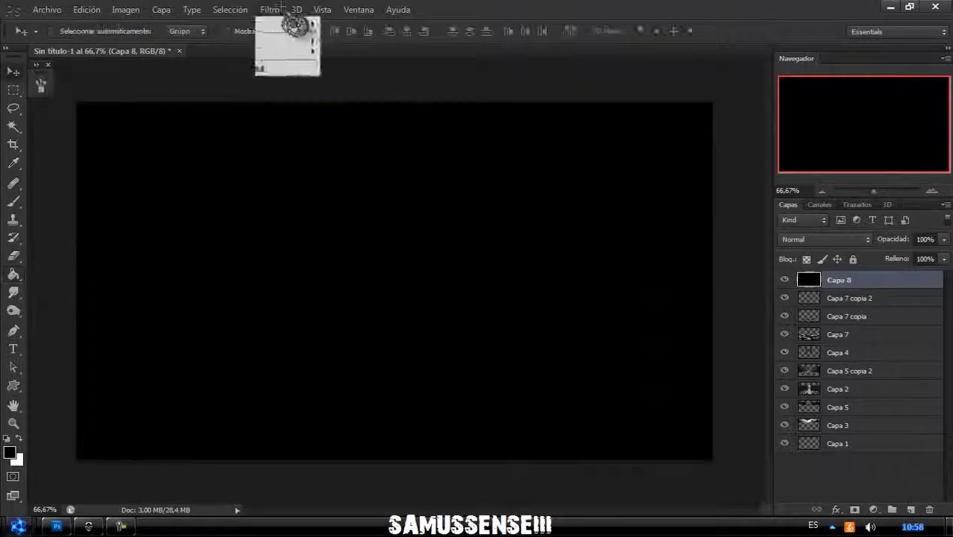
mouse_move(301, 290)
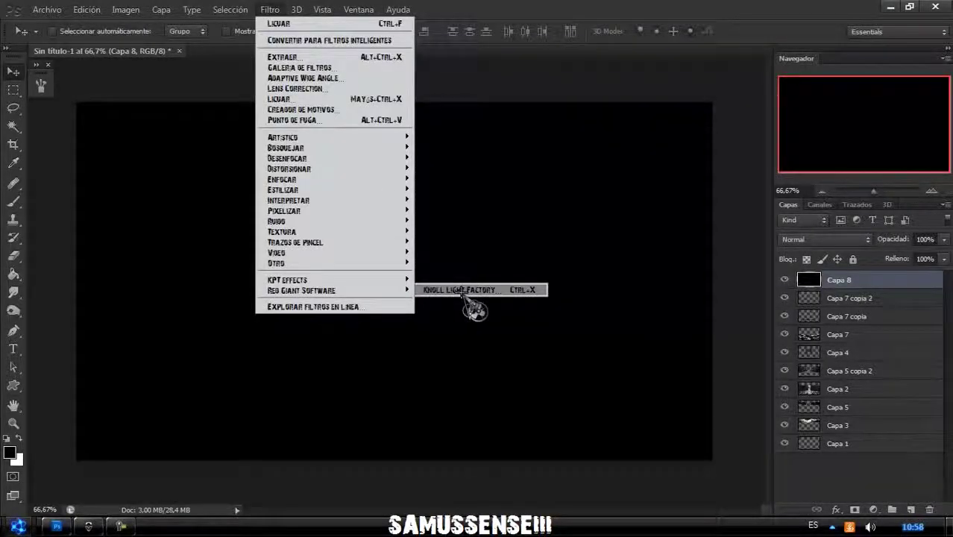
Apply a Knoll Light Factory flare to the black layer, placed near the top of the frame
left_click(464, 290)
left_click_drag(468, 181, 440, 82)
left_click(865, 502)
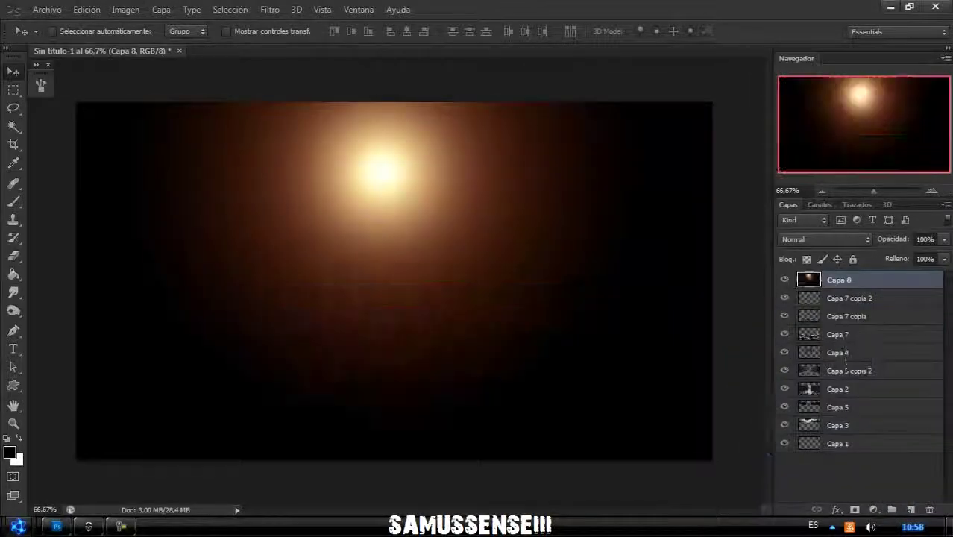
Blend the flare layer so only its glow shows and move it above the waterfall
left_click(823, 239)
left_click(800, 115)
mouse_move(398, 158)
left_mouse_down()
mouse_move(411, 92)
mouse_move(434, 150)
mouse_move(431, 141)
left_mouse_up()
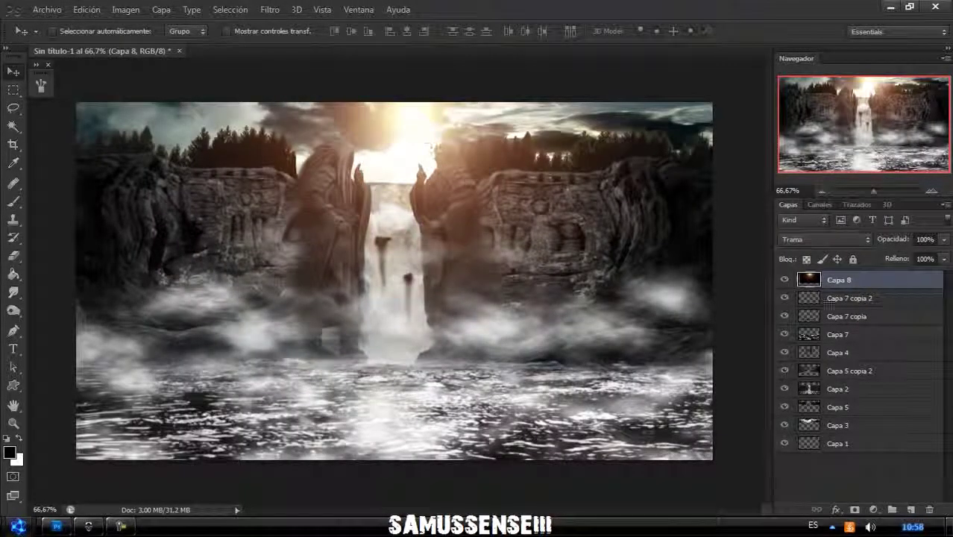
left_click(824, 240)
left_click(824, 240)
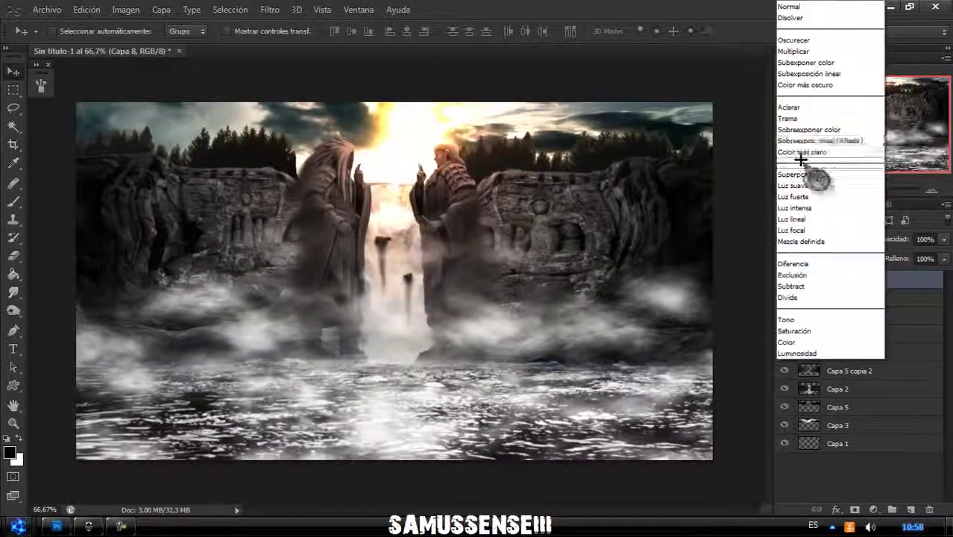
left_click(804, 170)
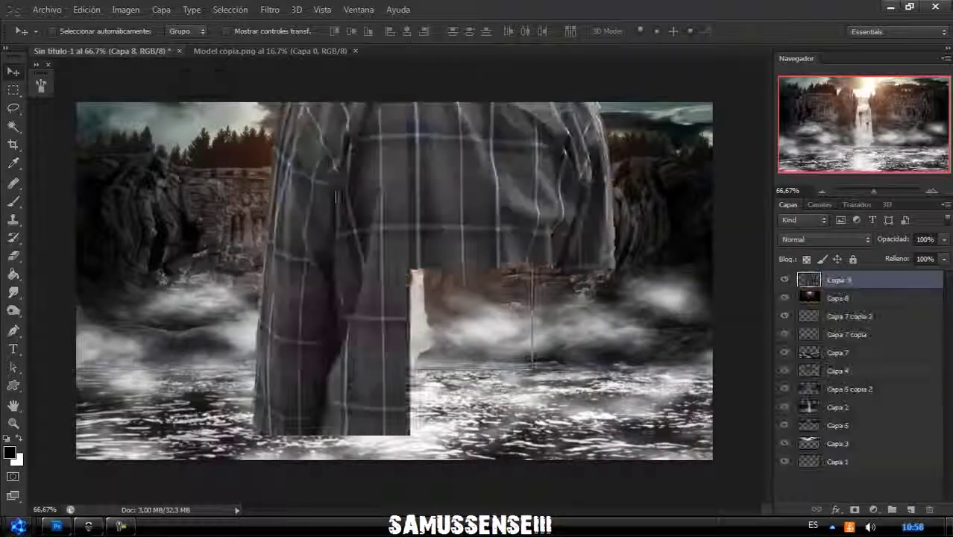
Shrink the man to about 40 percent and stand him in the water below the falls
left_click_drag(873, 191, 836, 191)
key("ctrl+t")
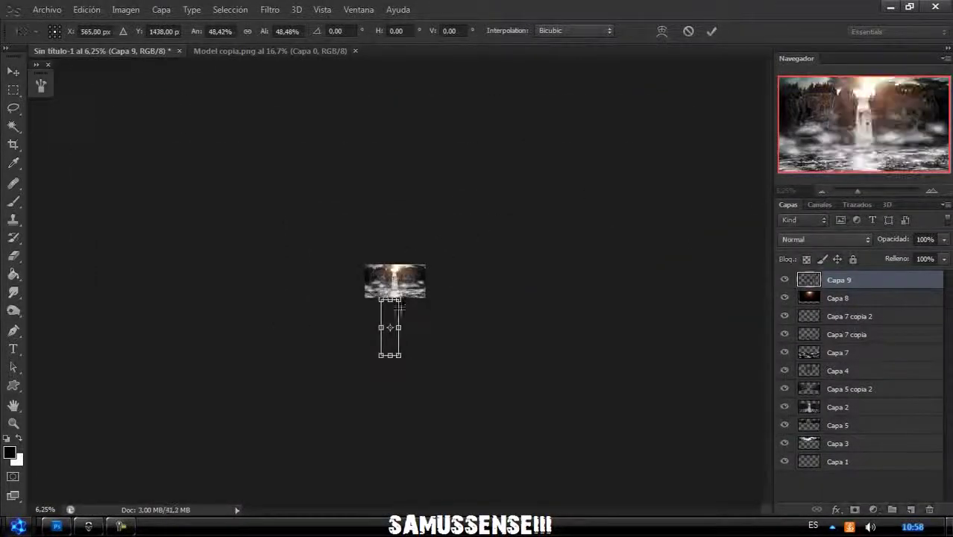
left_click_drag(436, 247, 402, 250)
key("Return")
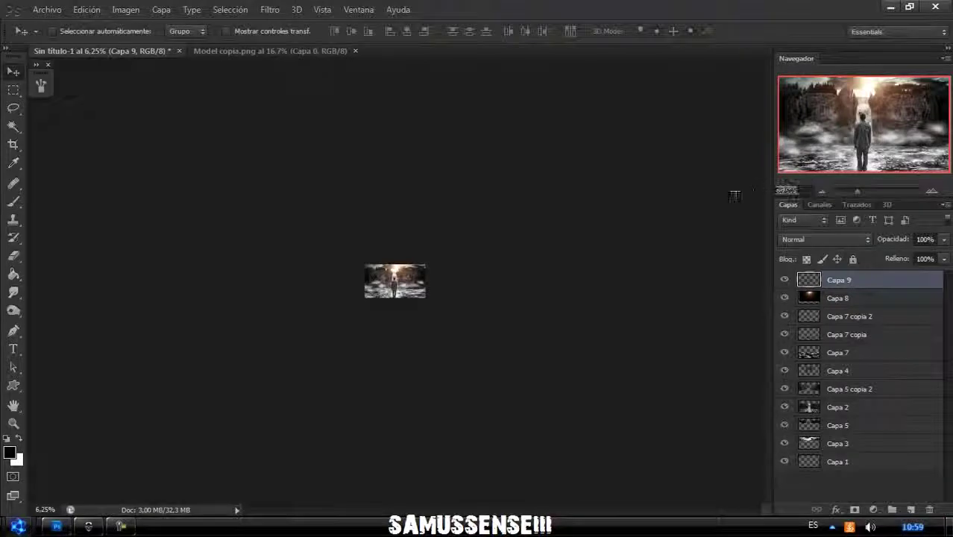
key("ctrl+0")
key("ctrl+t")
mouse_move(377, 231)
left_mouse_down()
mouse_move(373, 393)
mouse_move(396, 367)
left_mouse_up()
key("Return")
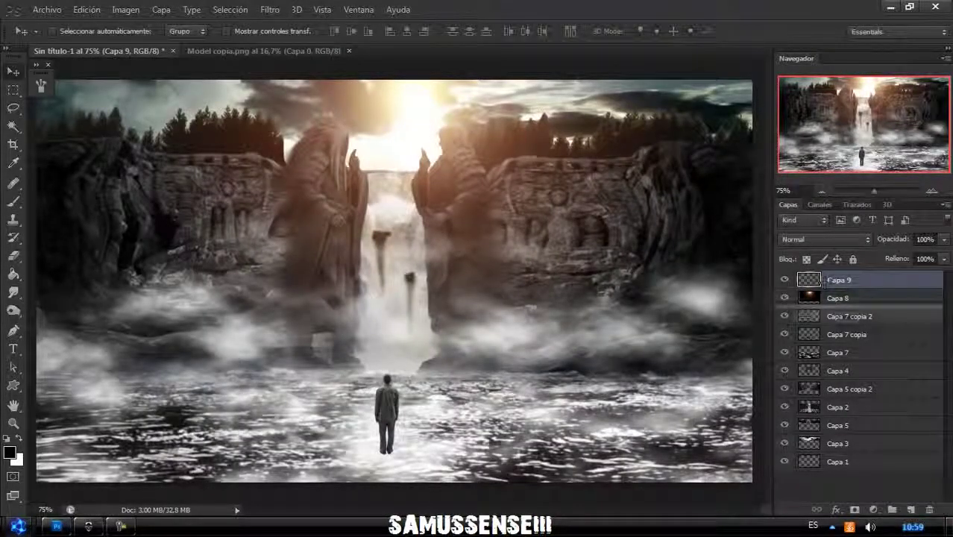
Place the man beneath the upper fog layers and add a 55% opacity reflection copy below him
left_click_drag(822, 281, 820, 342)
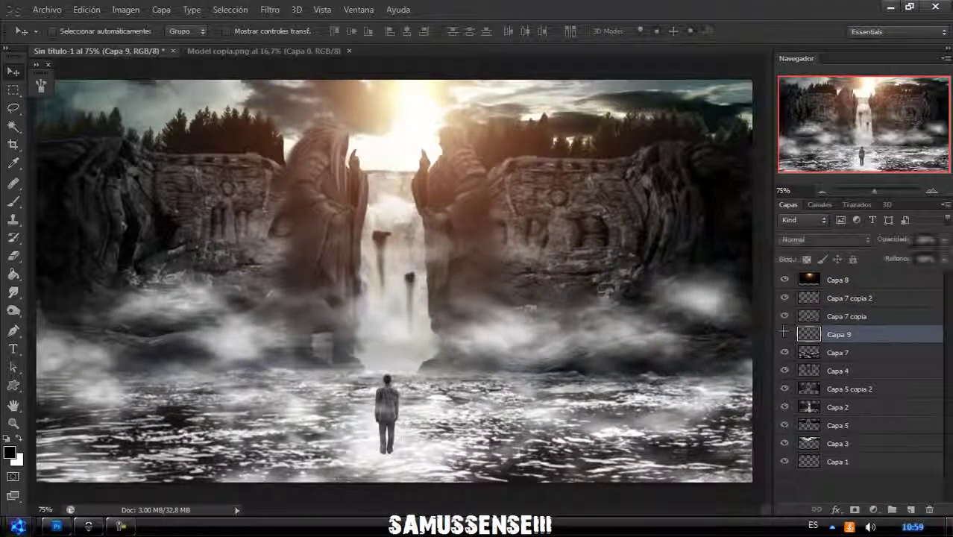
left_click_drag(827, 334, 911, 509)
key("ctrl+t")
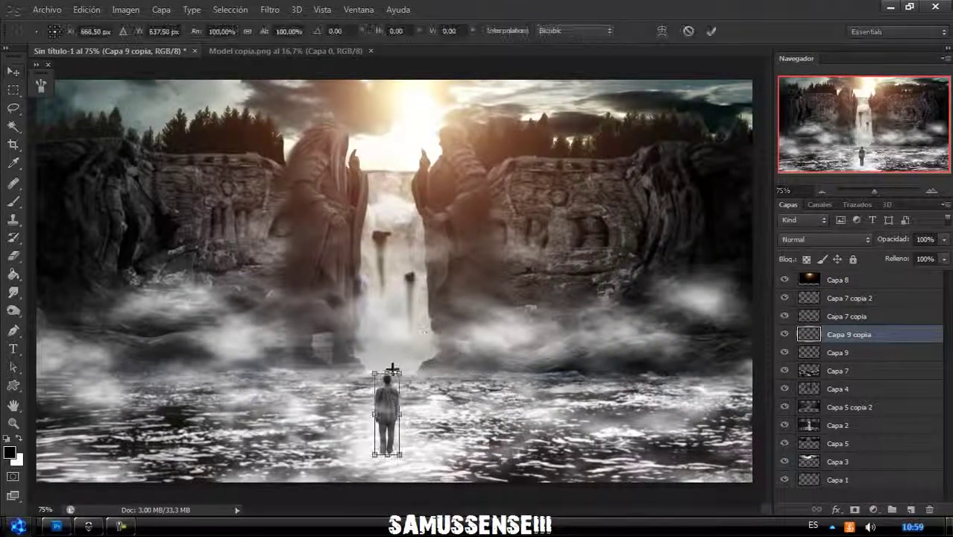
left_click_drag(386, 414, 386, 478)
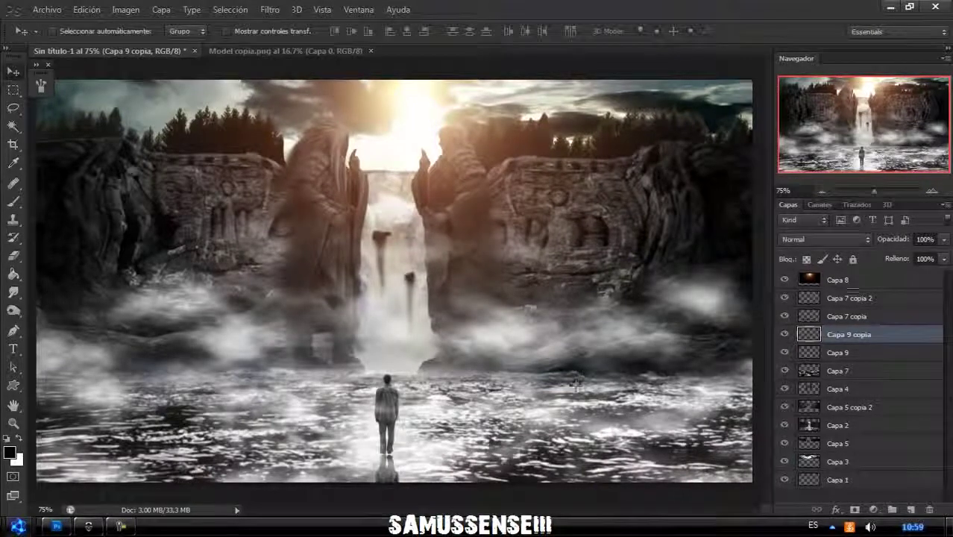
left_click_drag(828, 351, 825, 346)
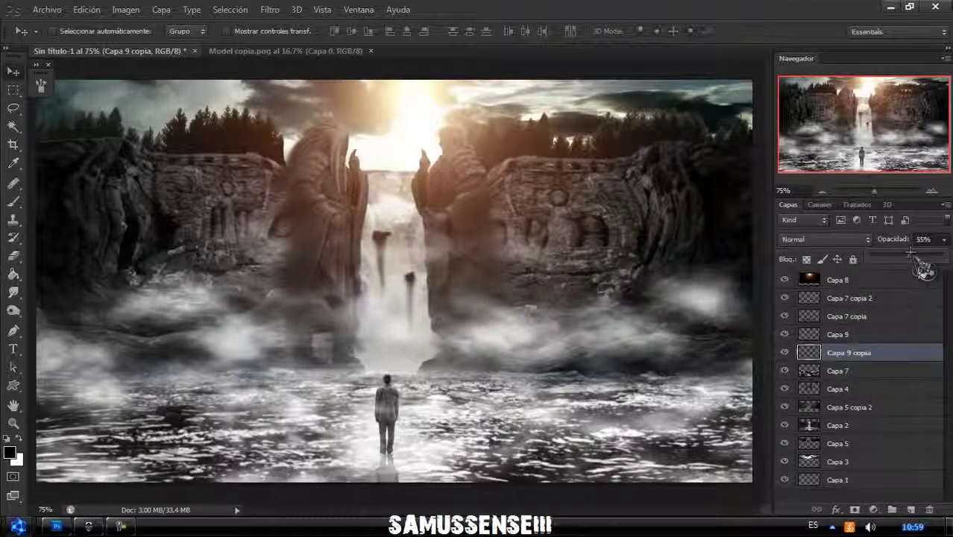